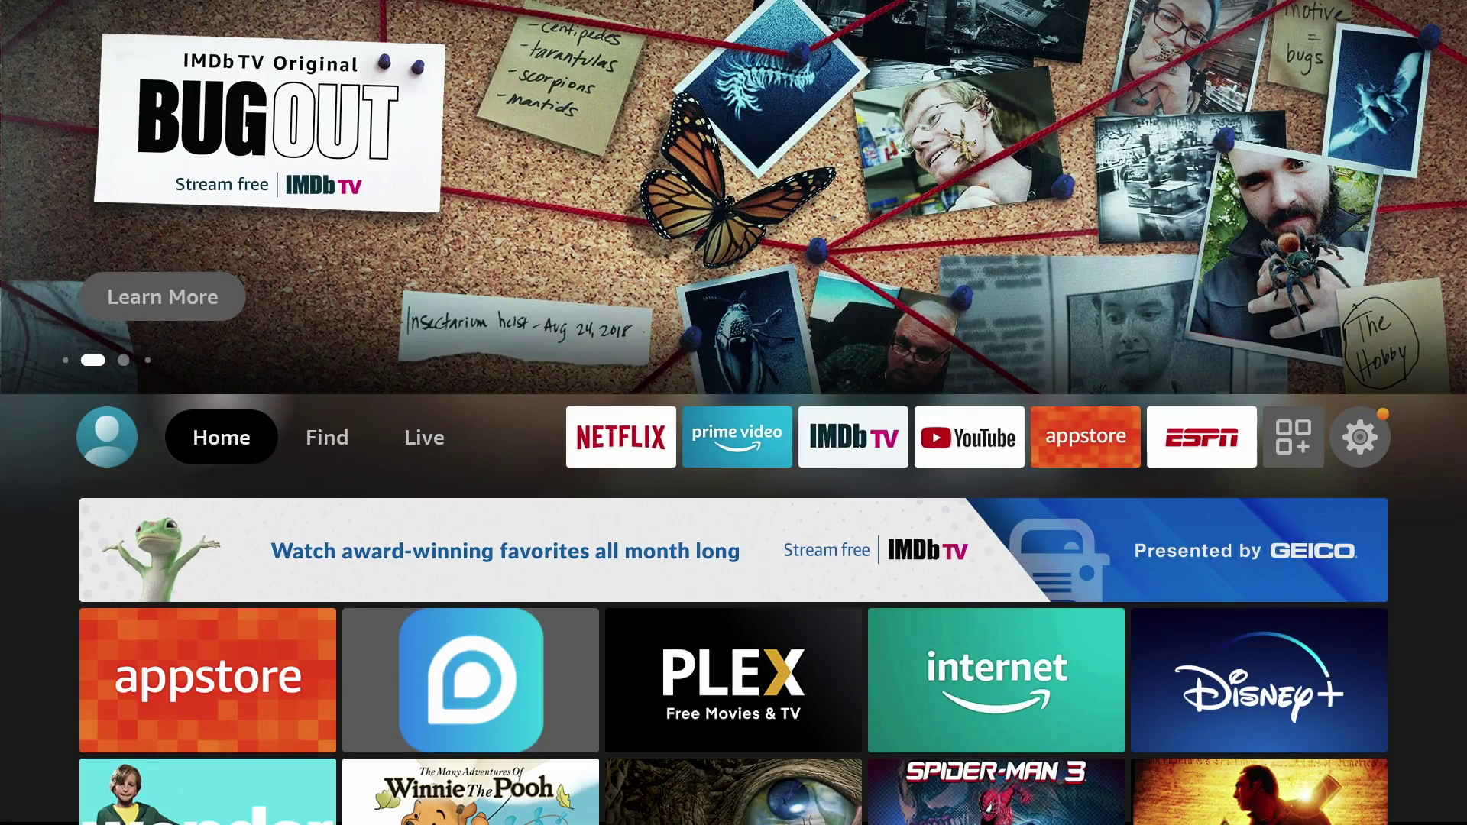
- Search the Fire TV for 'Download' and show the Downloader results
key(Right)
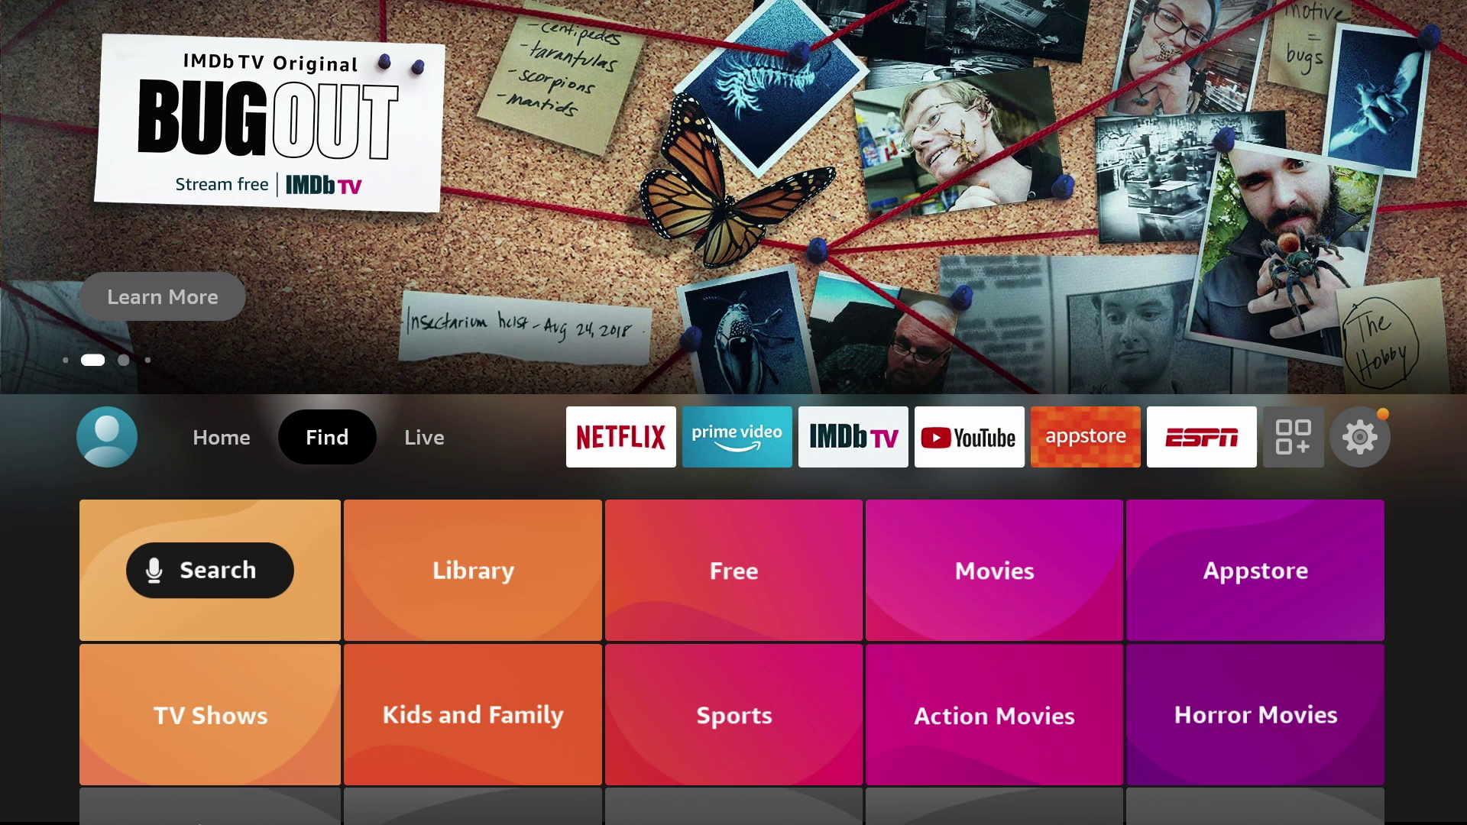
key(Down)
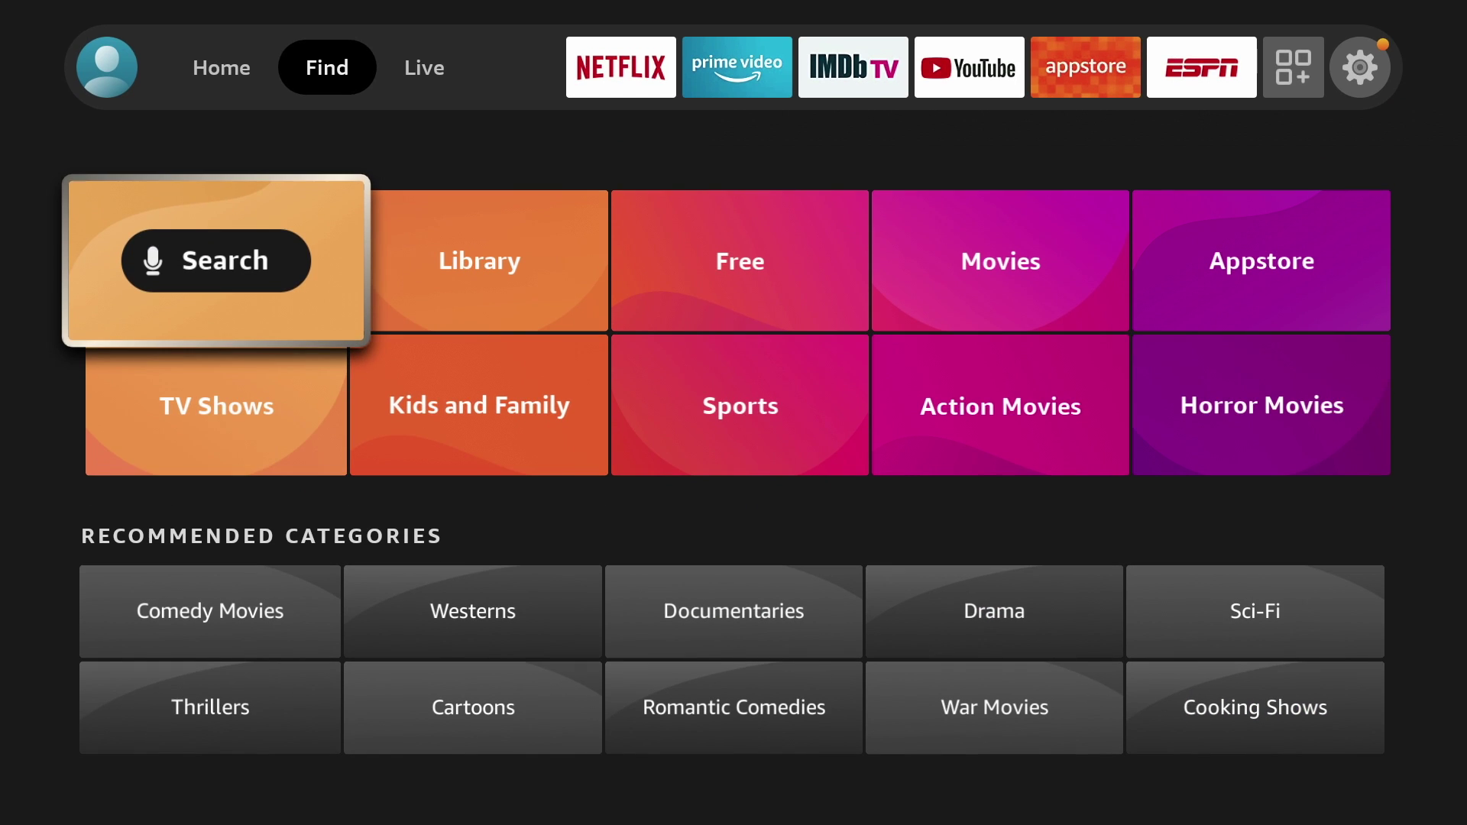
key(Return)
text(Downl)
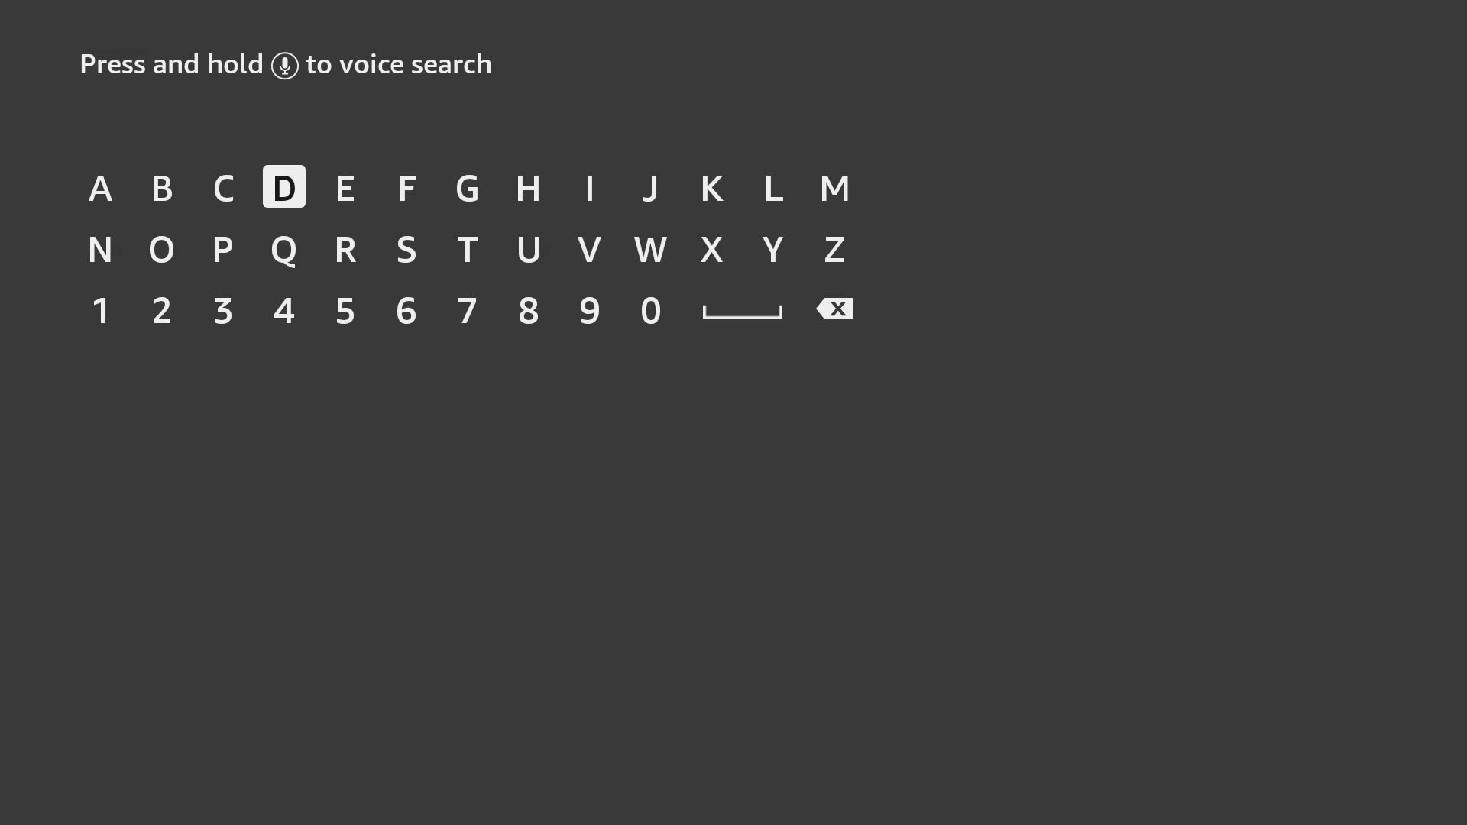
text(oad)
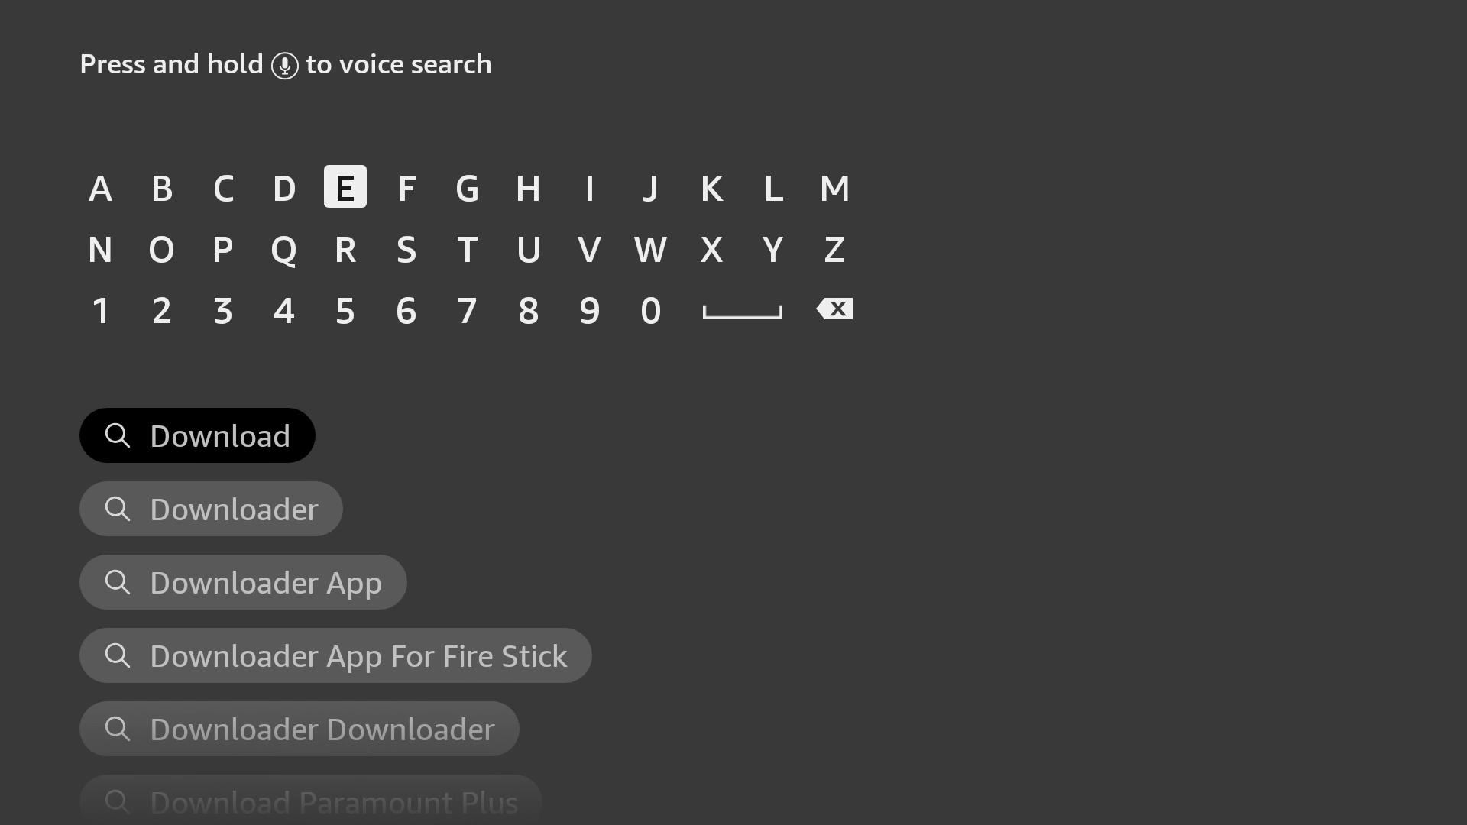
key(Down)
key(Return)
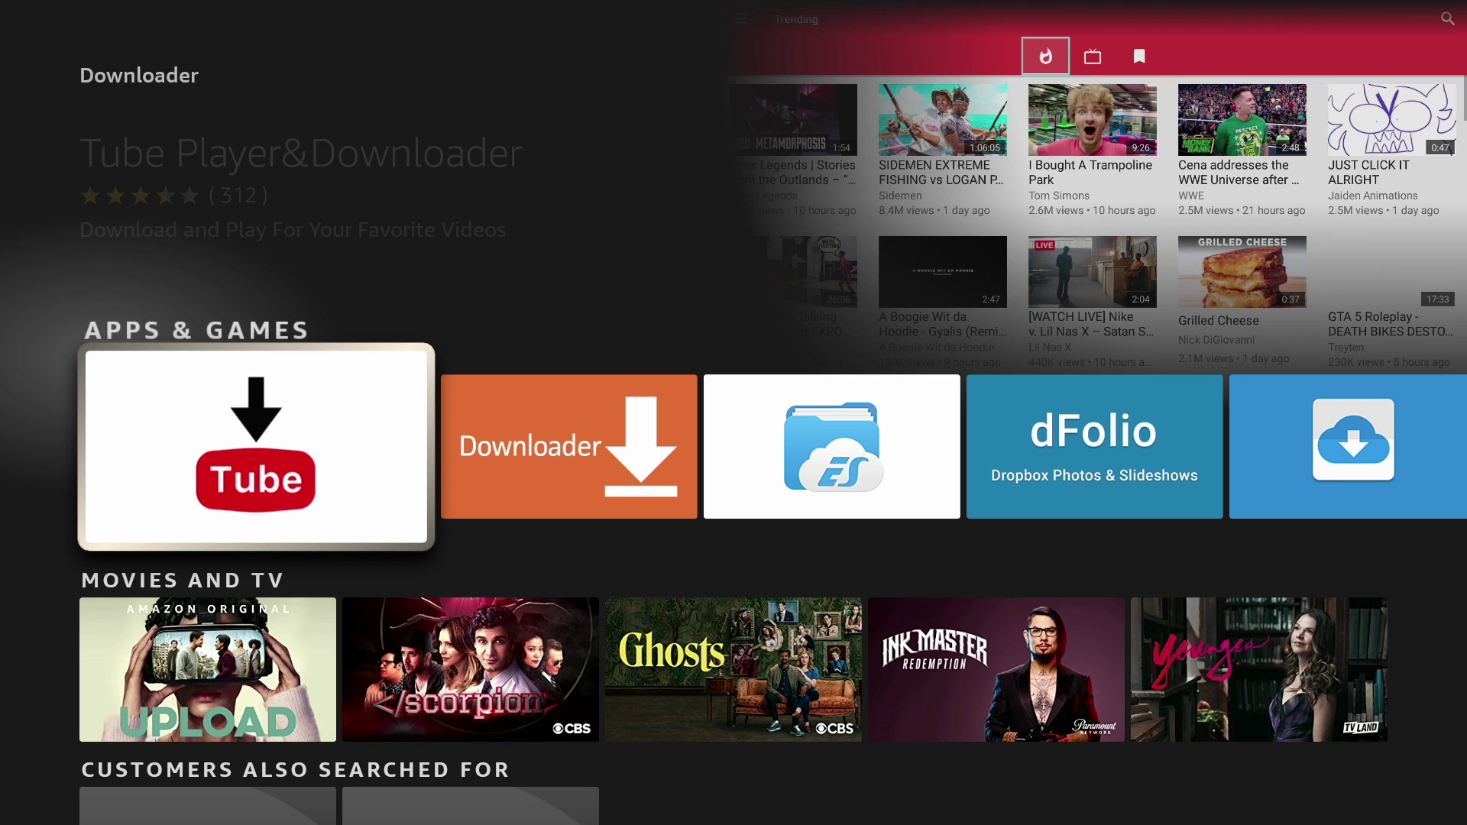
- Download and install the Downloader app, then launch it
key(Right)
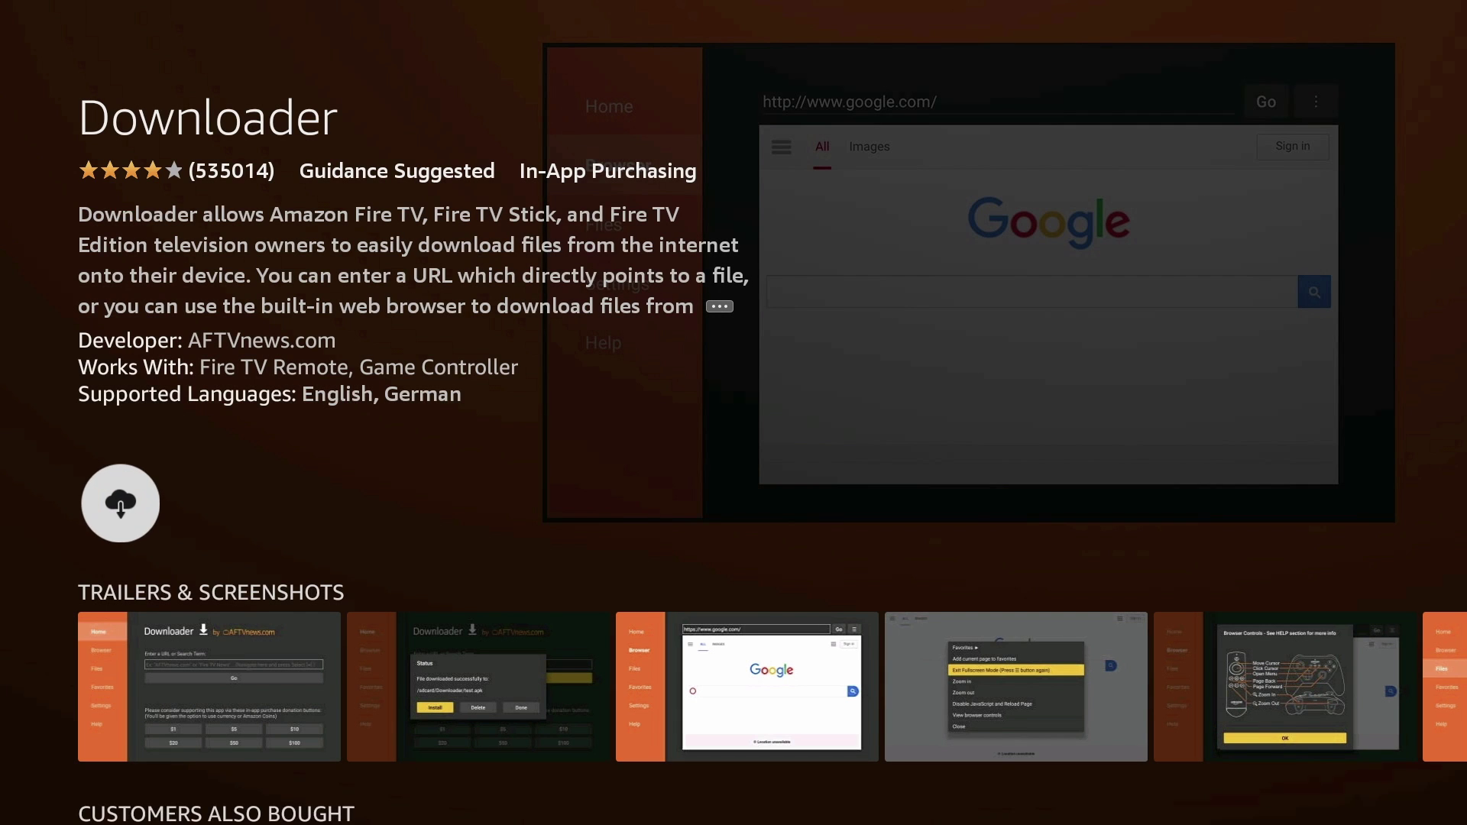
key(Return)
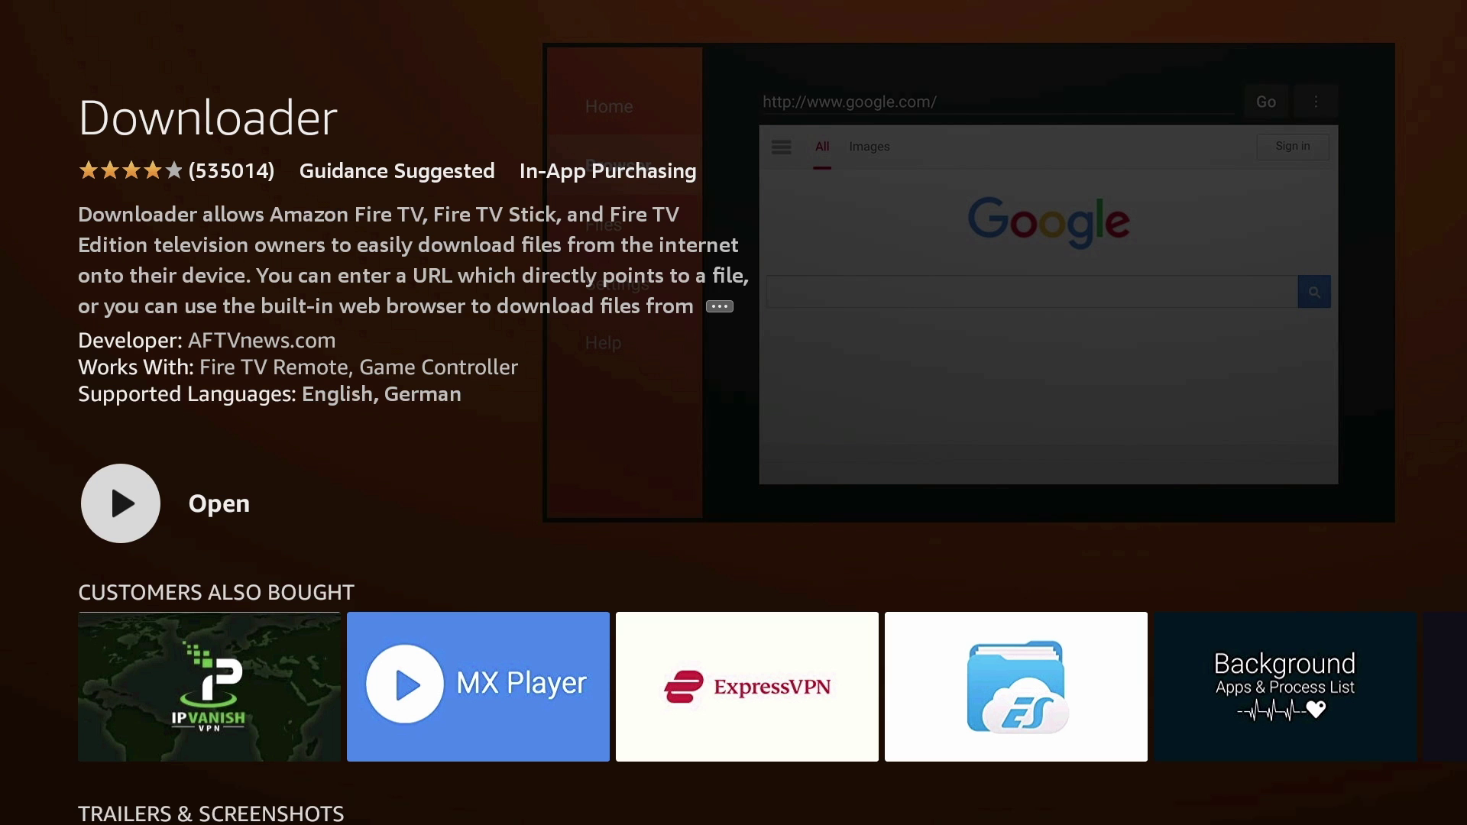
key(Return)
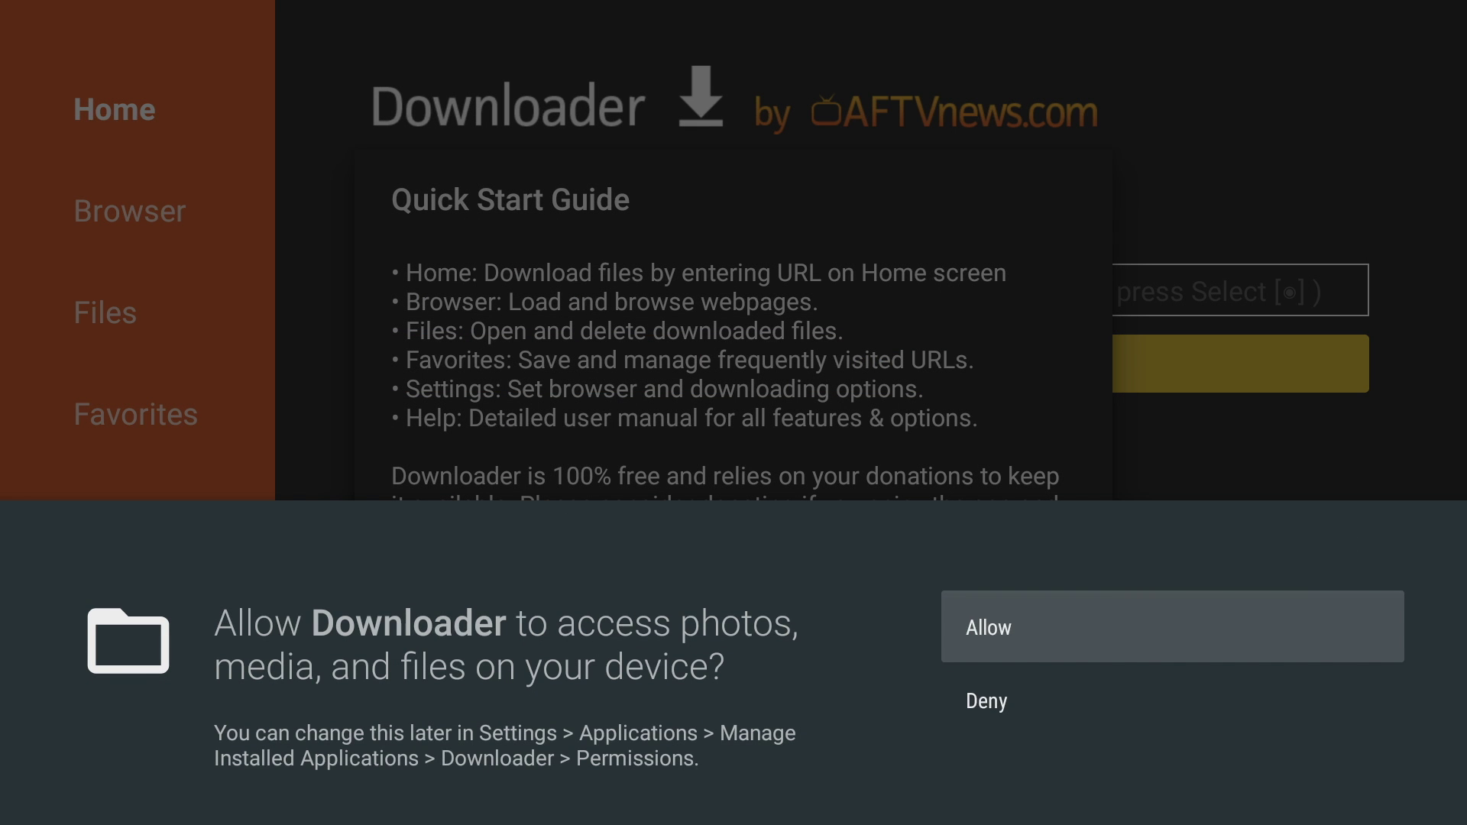
- Allow Downloader access to files and dismiss the Quick Start Guide
key(Return)
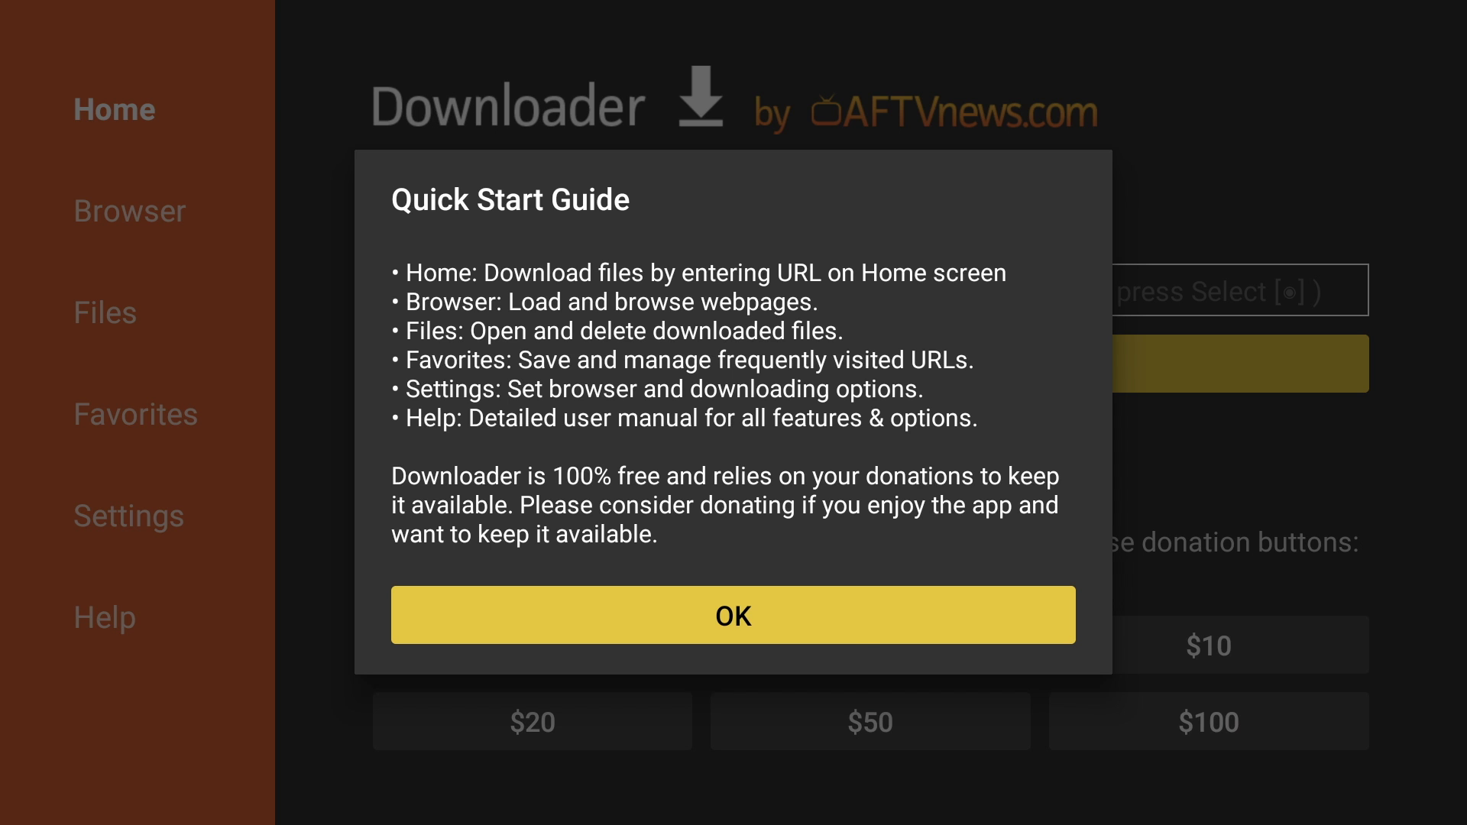
key(Return)
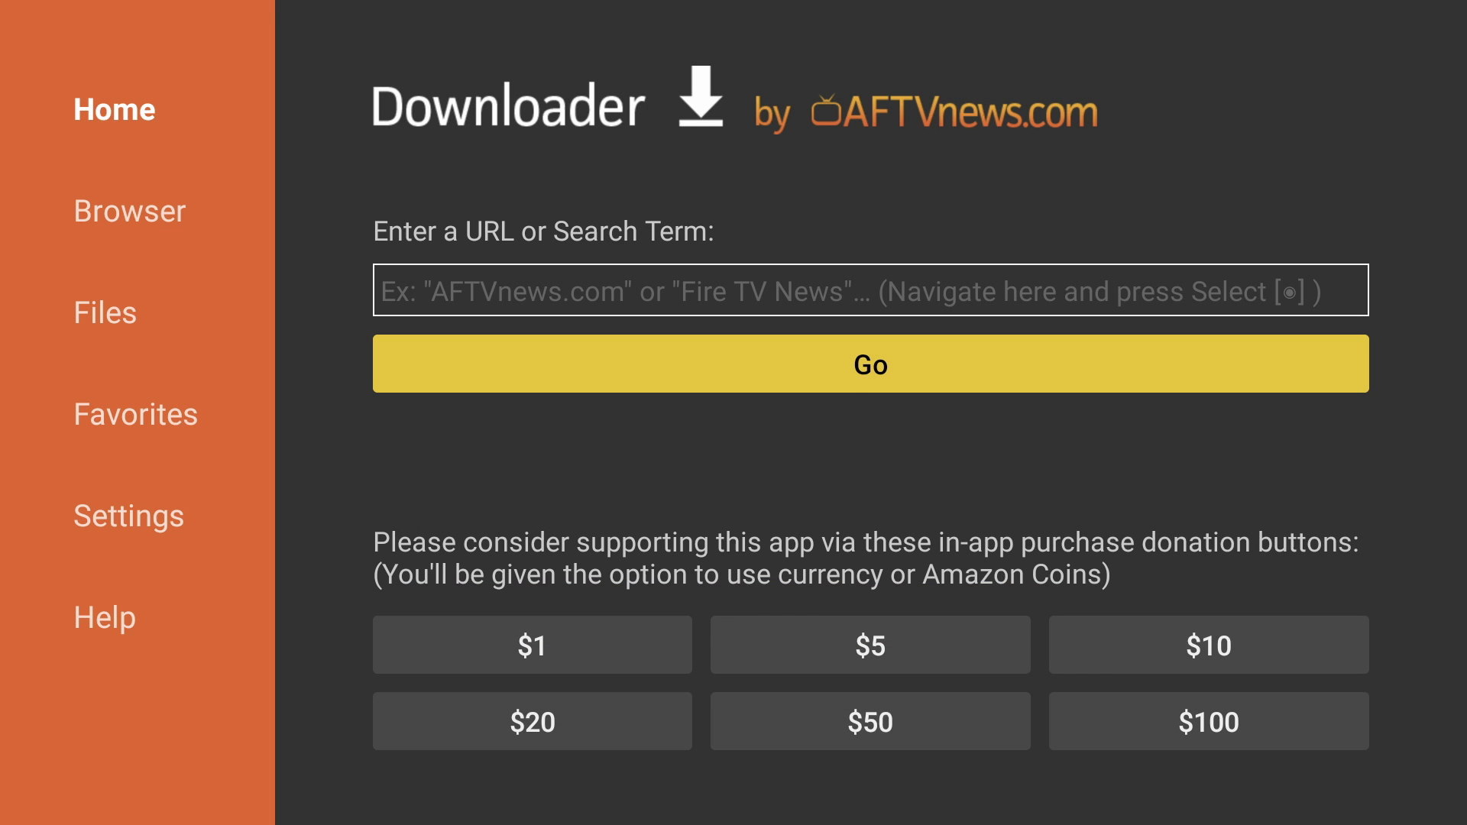
key(Up)
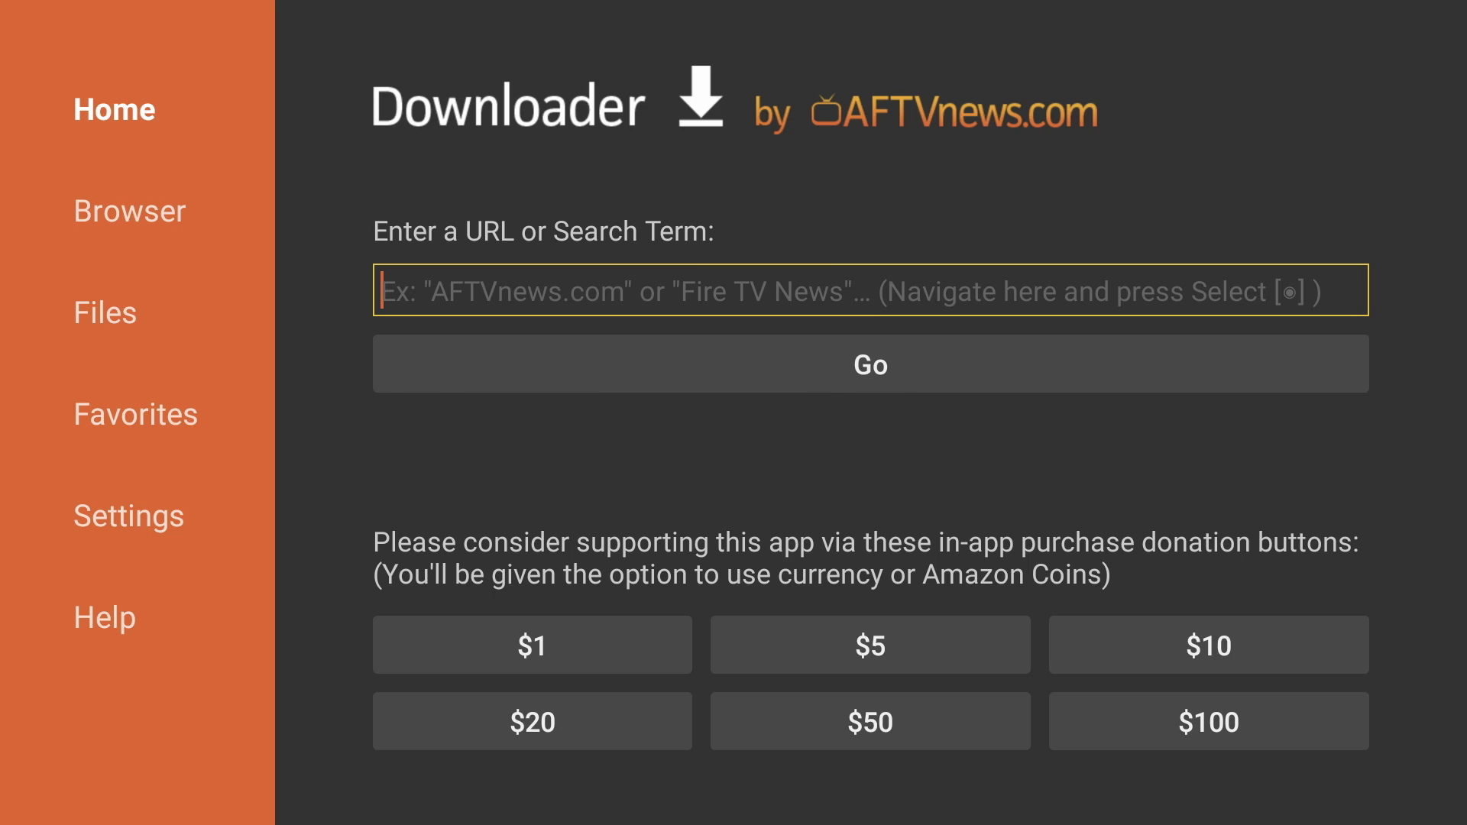
key(Return)
- Enter blokada.org in the address field and load the Blokada homepage
key(Right)
key(Return)
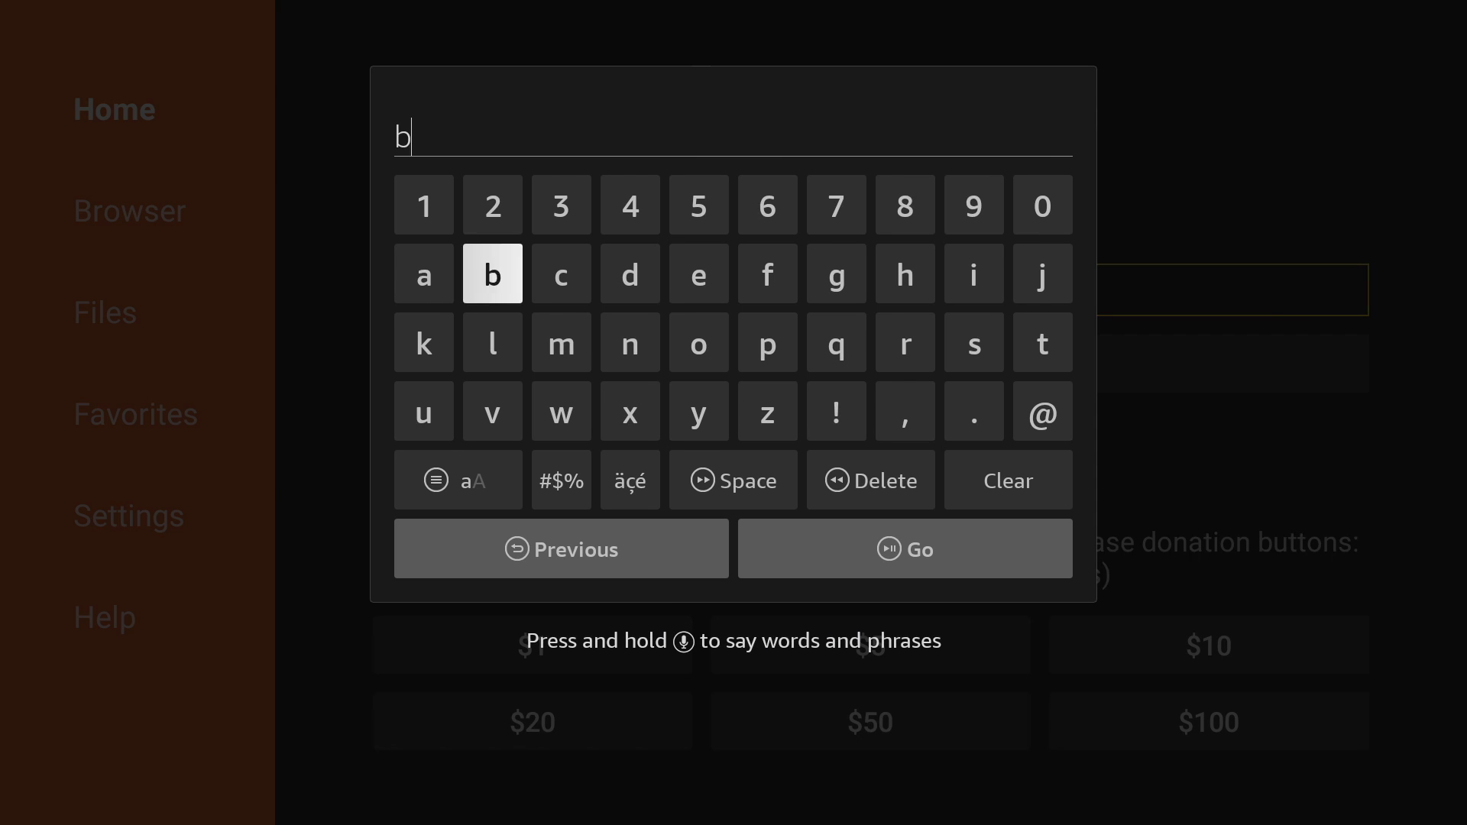
key(Down)
key(Return)
key(Right)
key(Right)
key(Right)
key(Return)
key(Left)
key(Left)
key(Left)
key(Left)
key(Return)
key(Up)
key(Return)
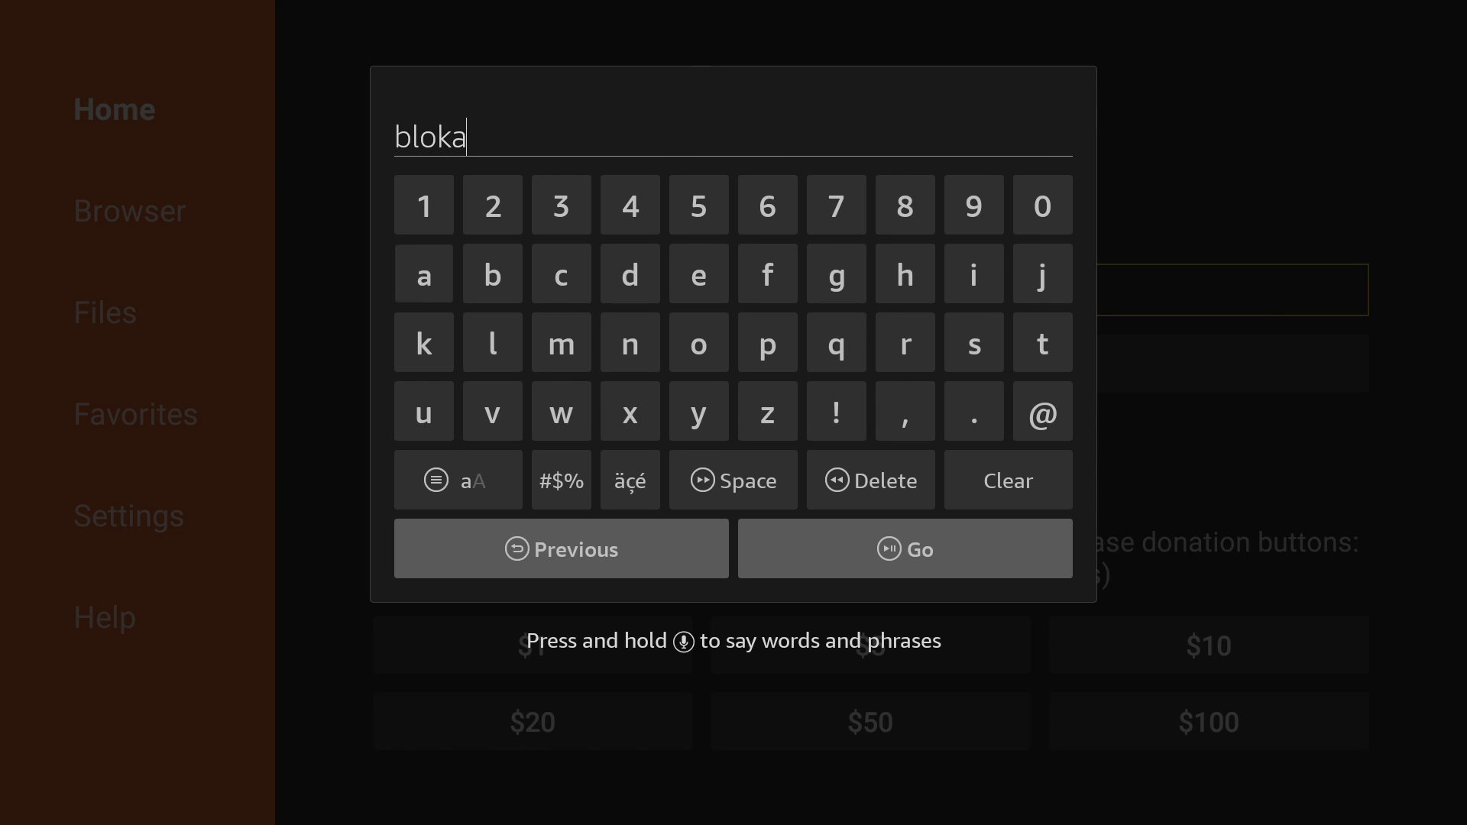
key(Right)
key(Right)
key(Right)
key(Return)
key(Left)
key(Left)
key(Left)
key(Return)
key(Left)
key(Left)
key(Down)
key(Down)
key(Return)
key(Up)
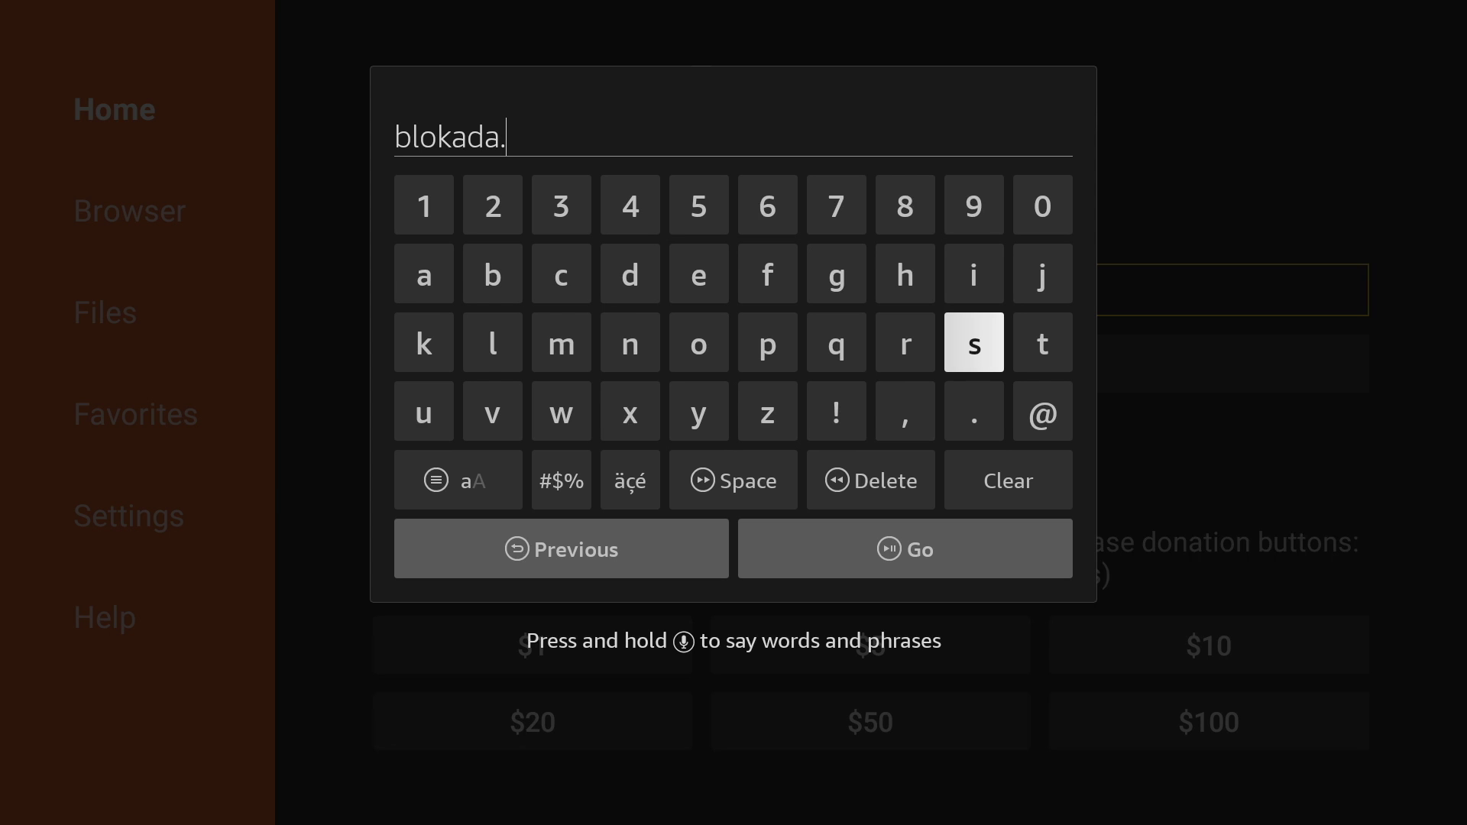
key(Left)
key(Left)
key(Left)
key(Left)
key(Return)
key(Right)
key(Right)
key(Right)
key(Right)
key(Left)
key(Return)
key(Left)
key(Up)
key(Return)
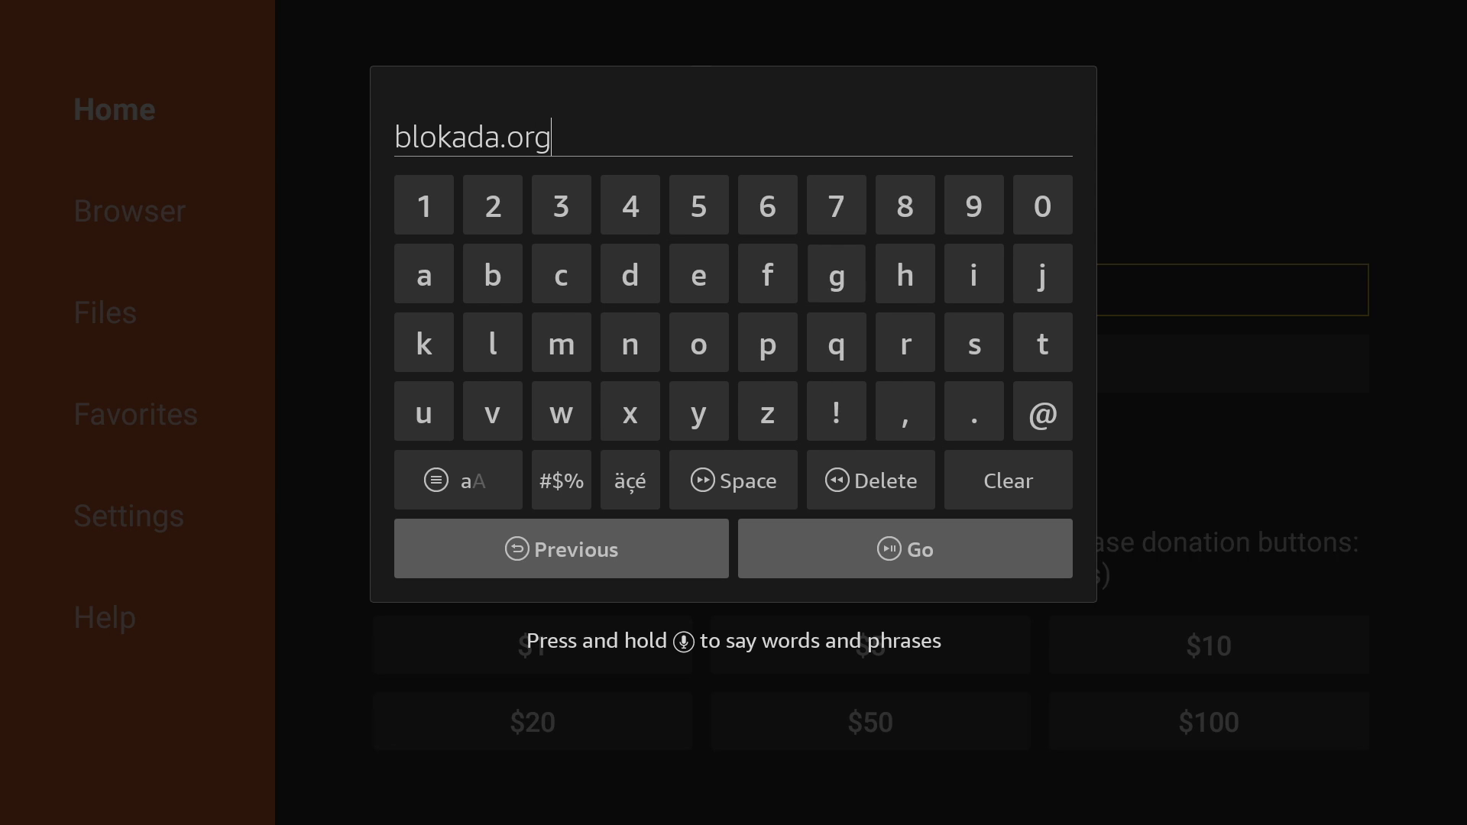
key(Down)
key(Down)
key(Down)
key(Down)
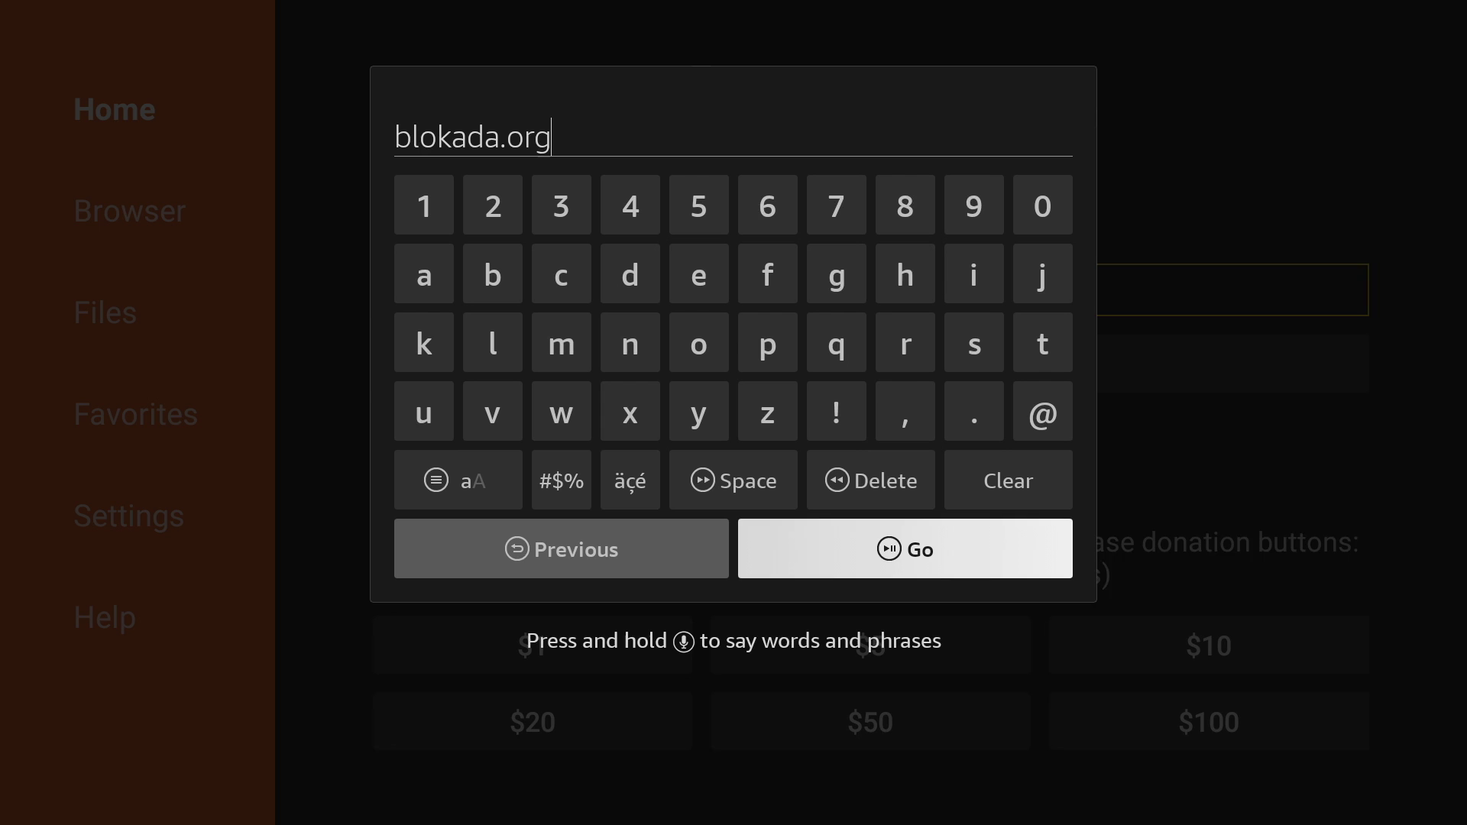
key(Return)
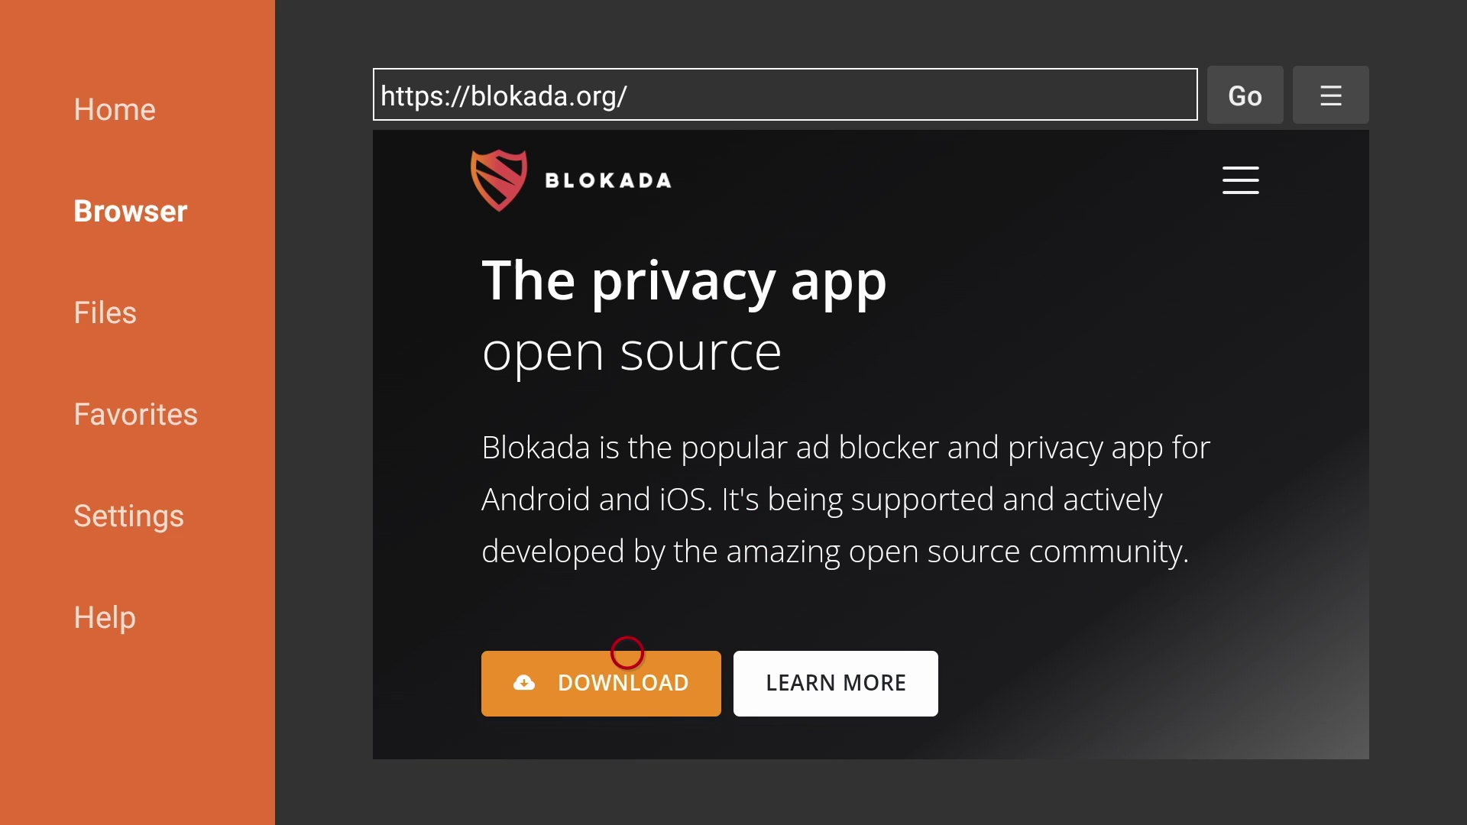
- On blokada.org's Download page, download the Blokada 4 .APK (blokada-v4.15.0.apk)
click(626, 652)
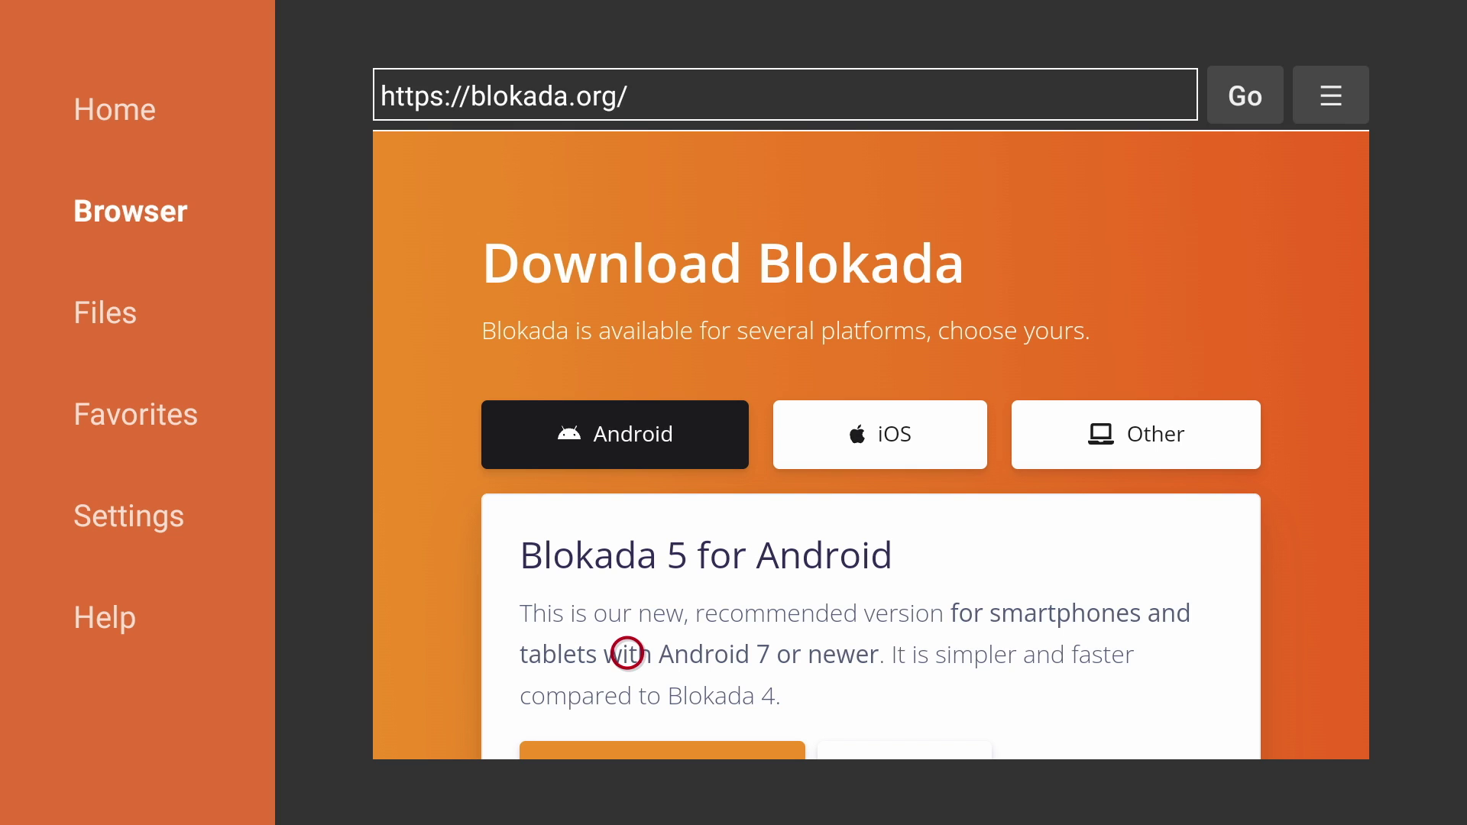
scroll(628, 653, down, 2)
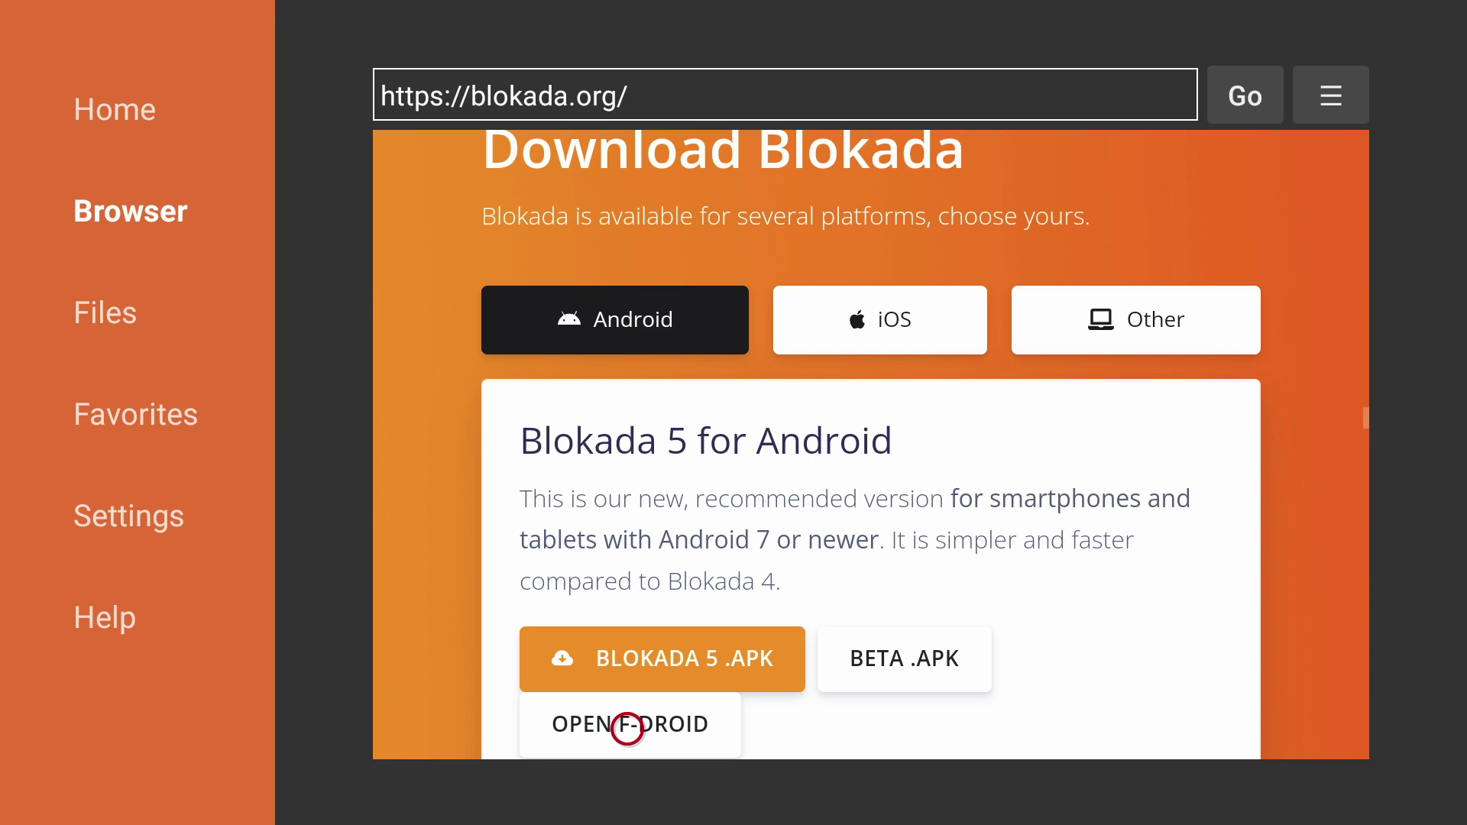
scroll(627, 727, down, 7)
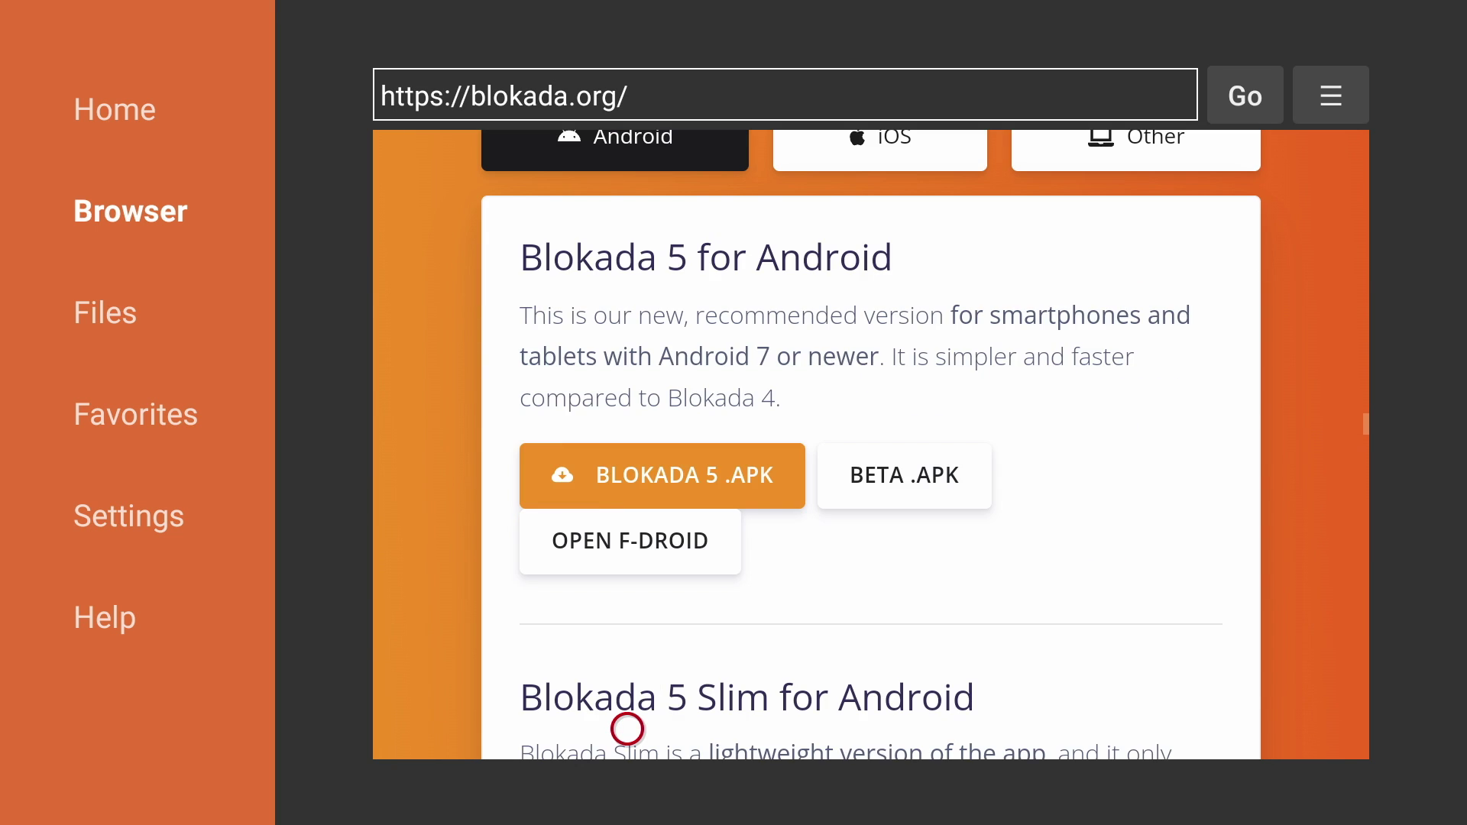
scroll(628, 728, down, 3)
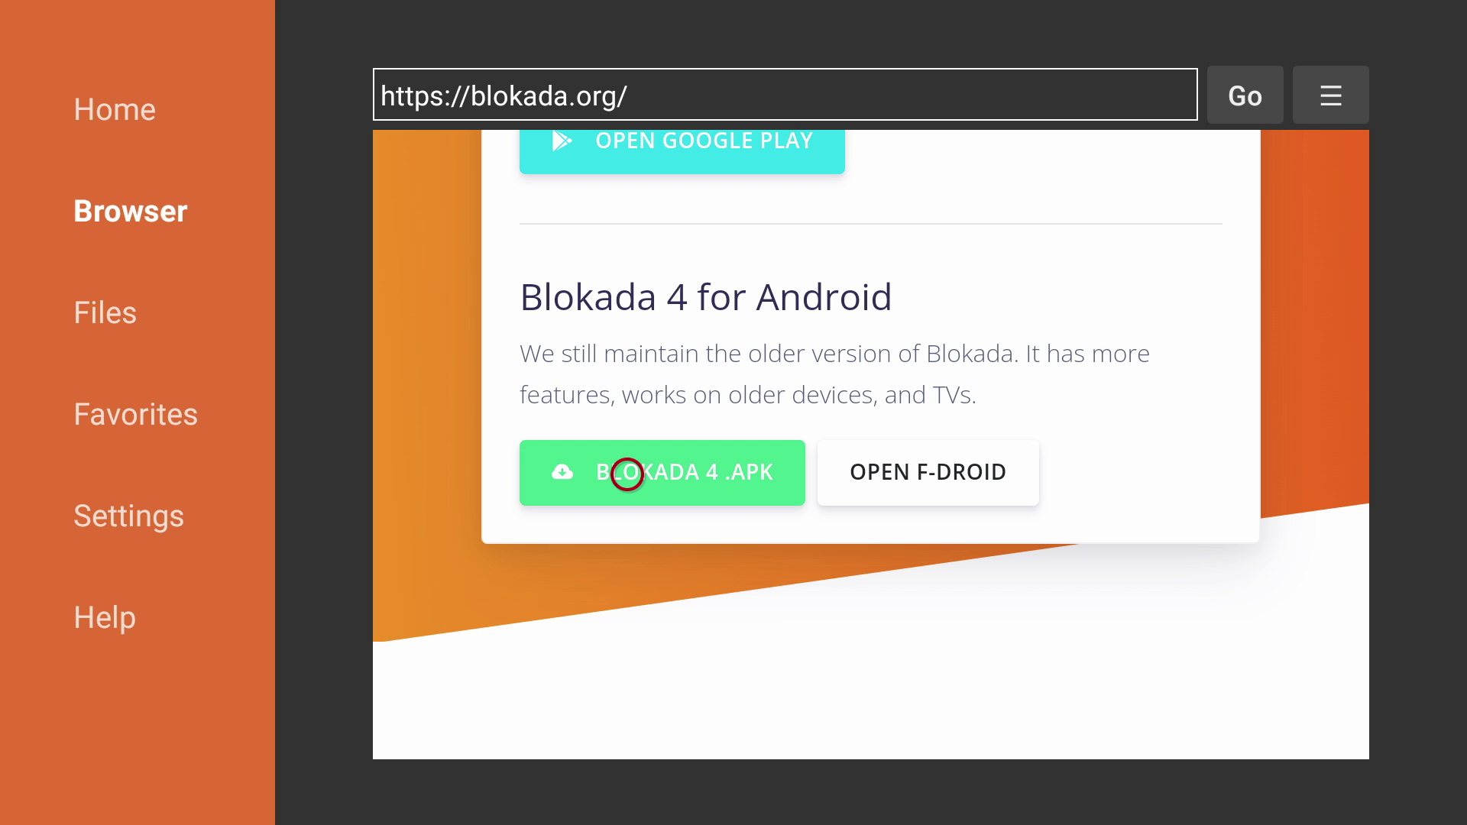
click(627, 474)
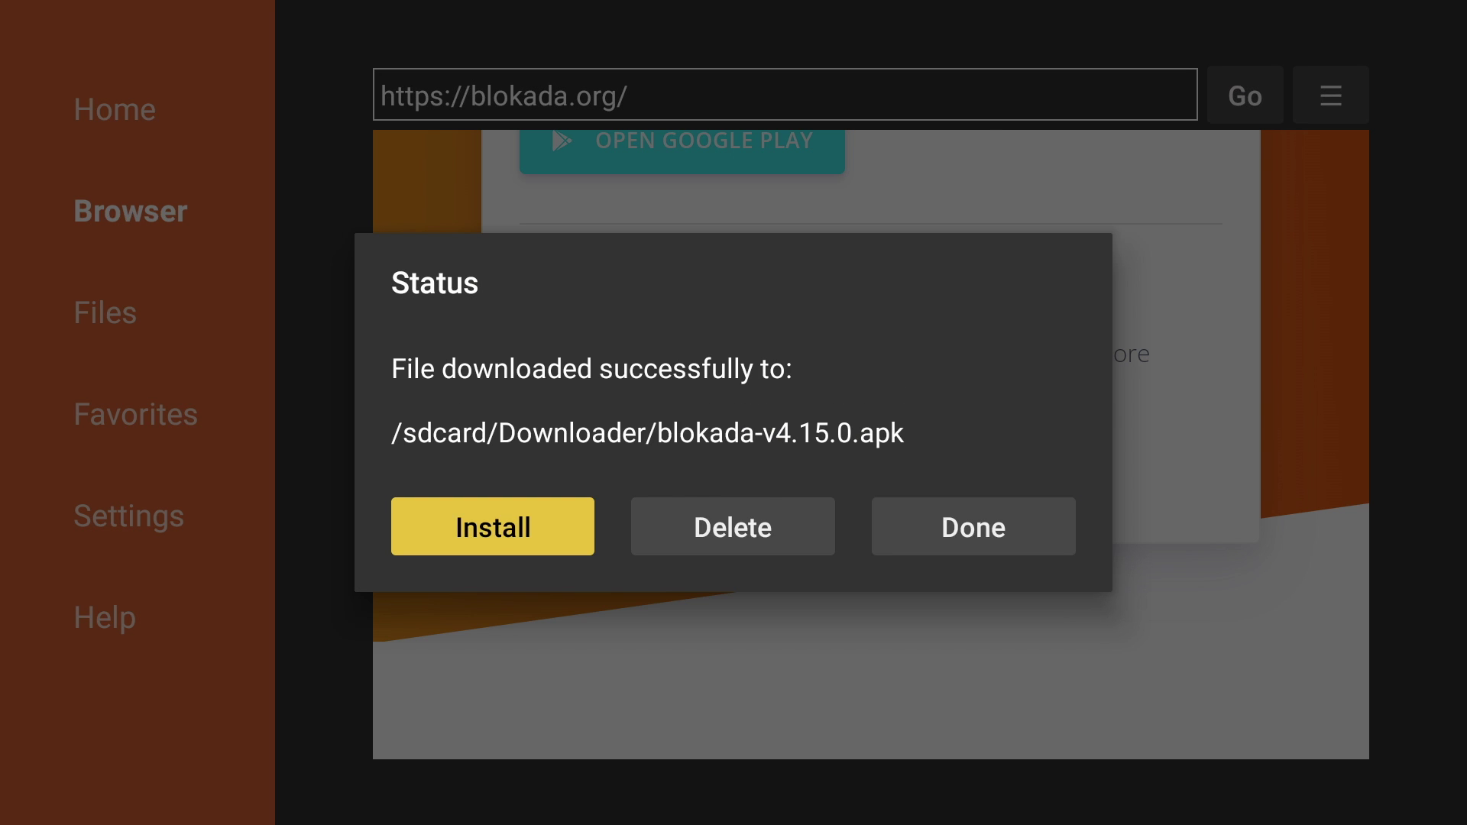
- Turn on Install unknown apps for Downloader in Developer Options, then go back
key(Return)
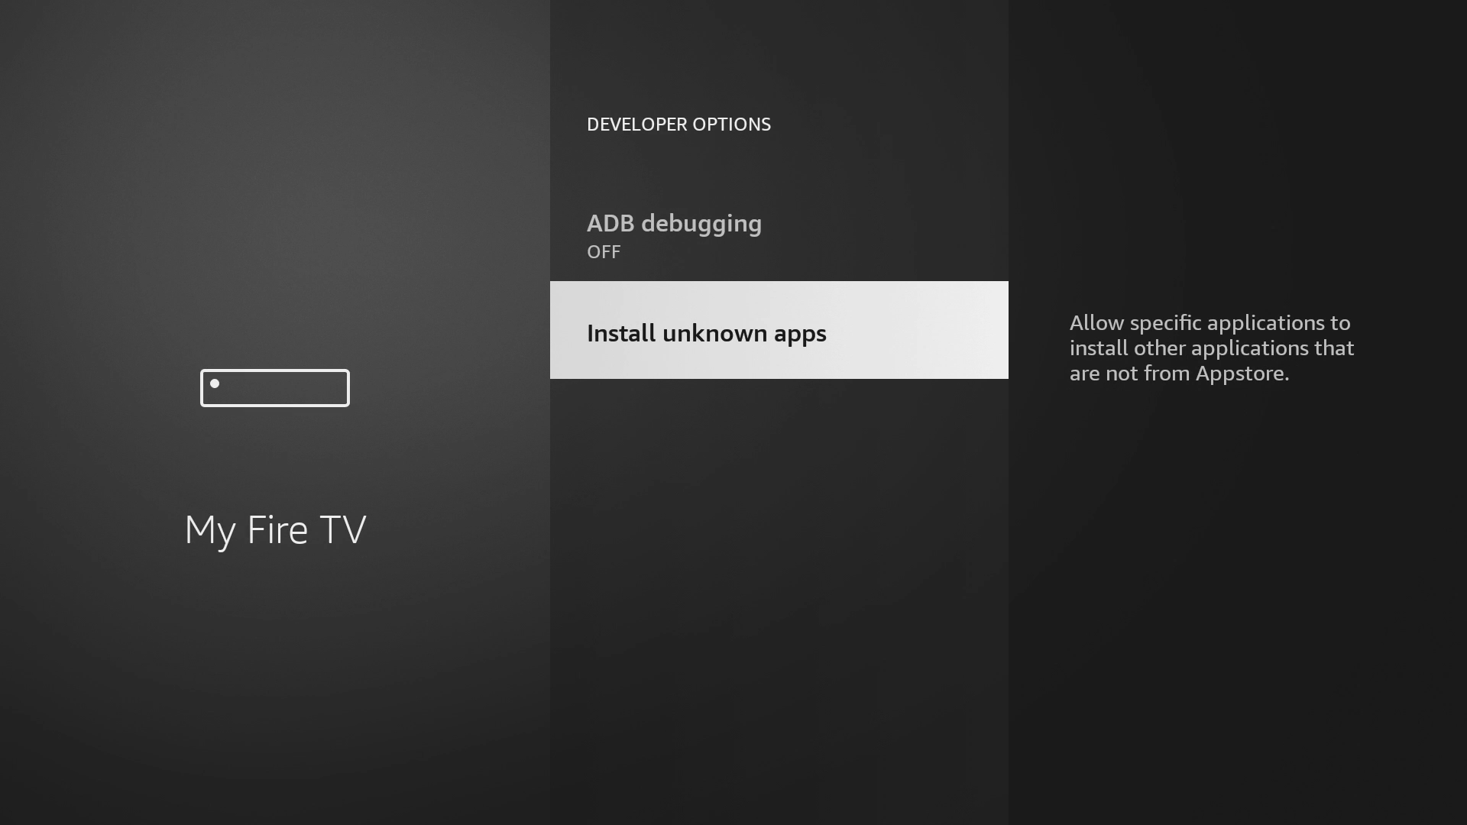
key(Return)
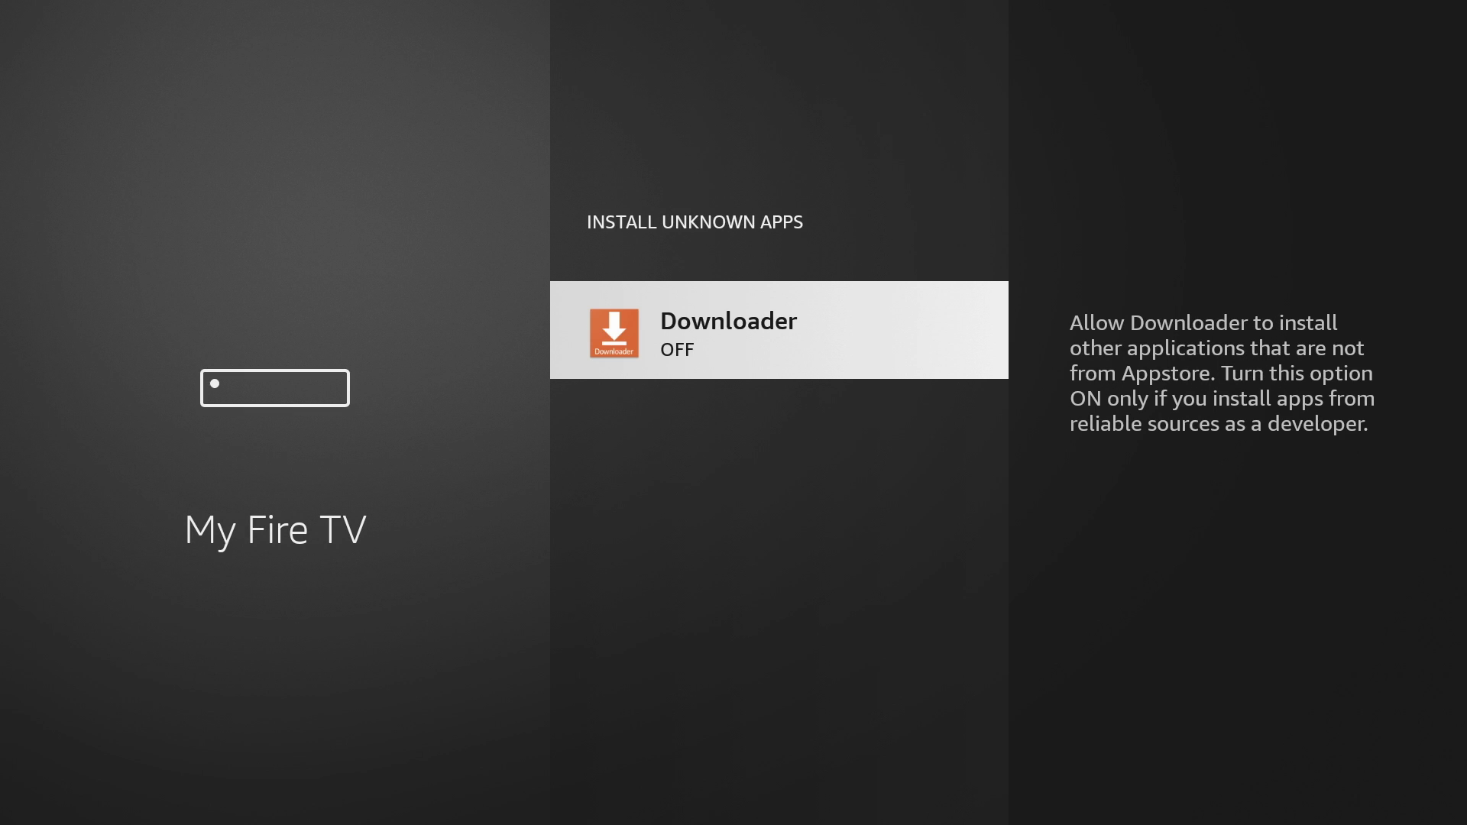
key(Return)
key(Escape)
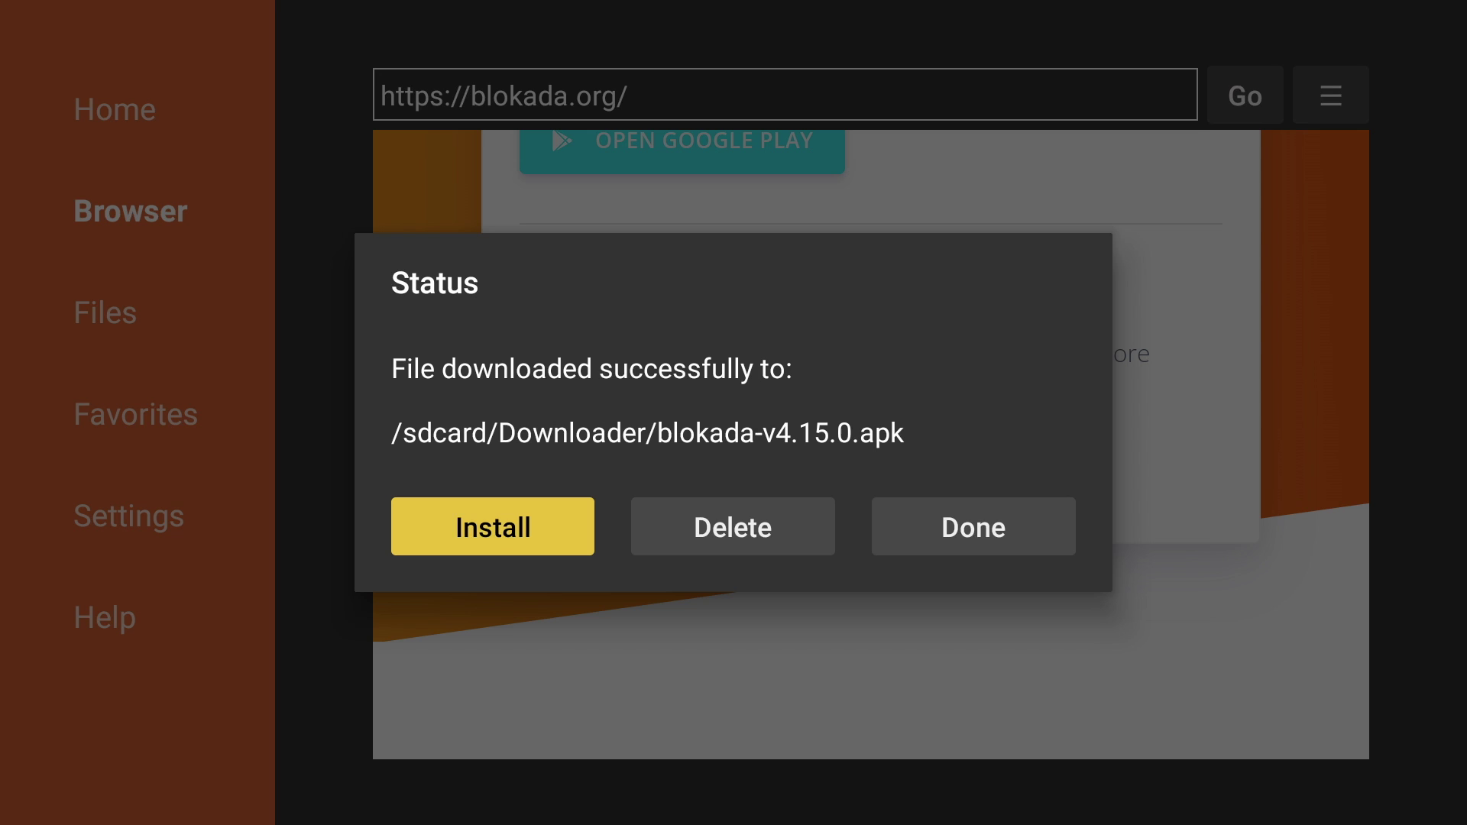
- Install the downloaded Blokada package and close the installer when done
key(Return)
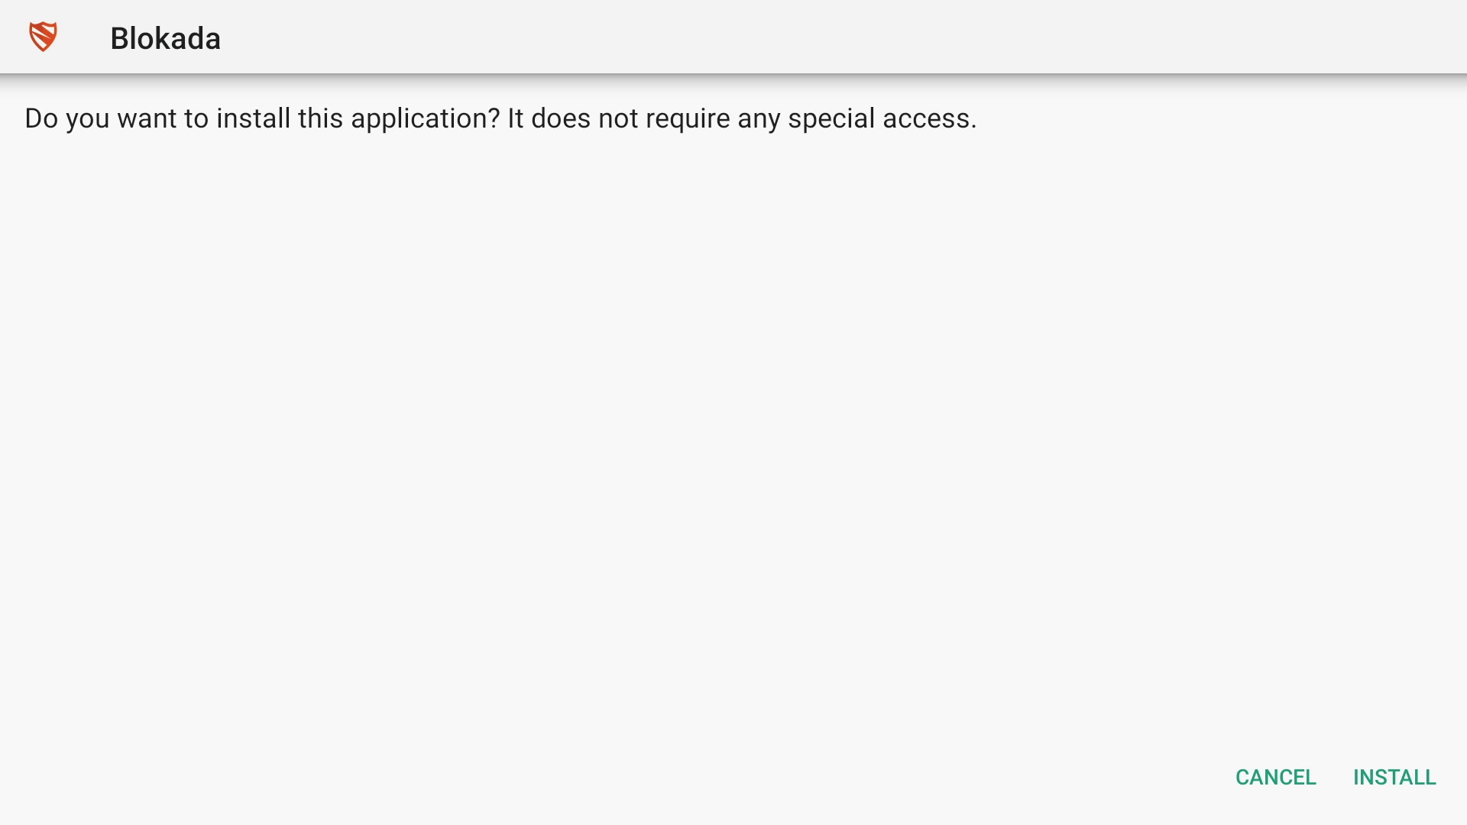
key(Right)
key(Right)
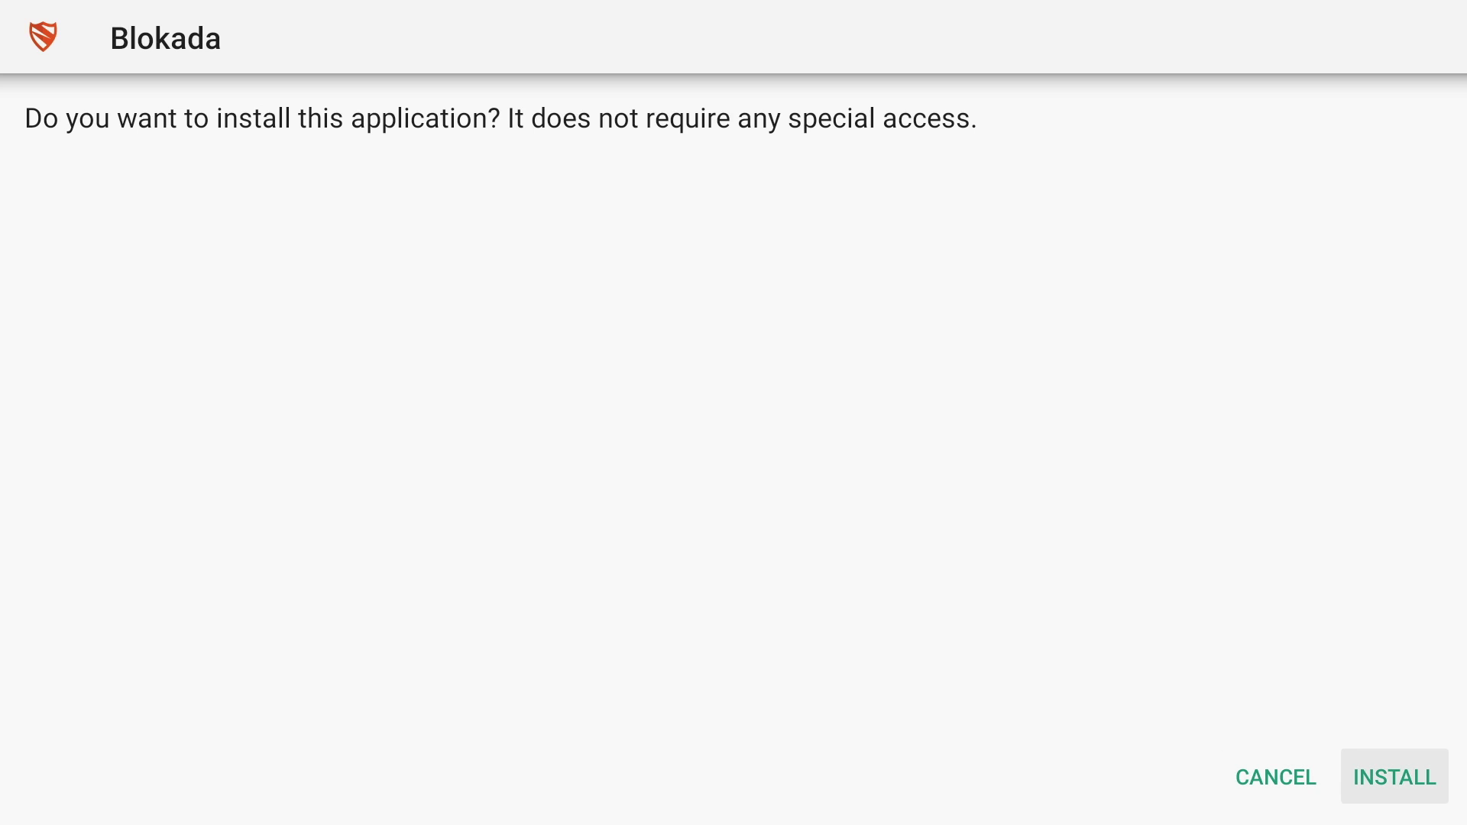
key(Return)
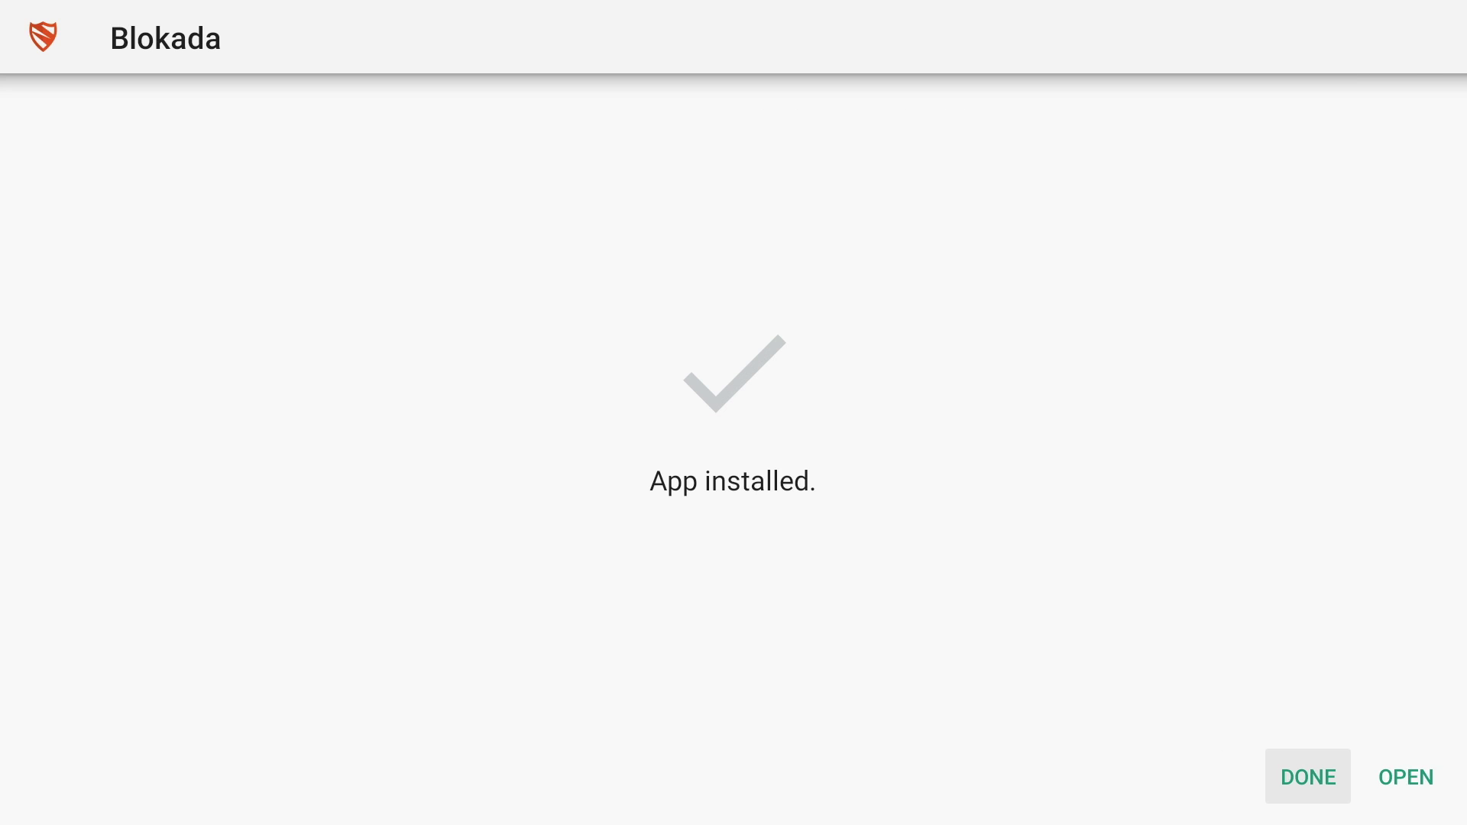
key(Return)
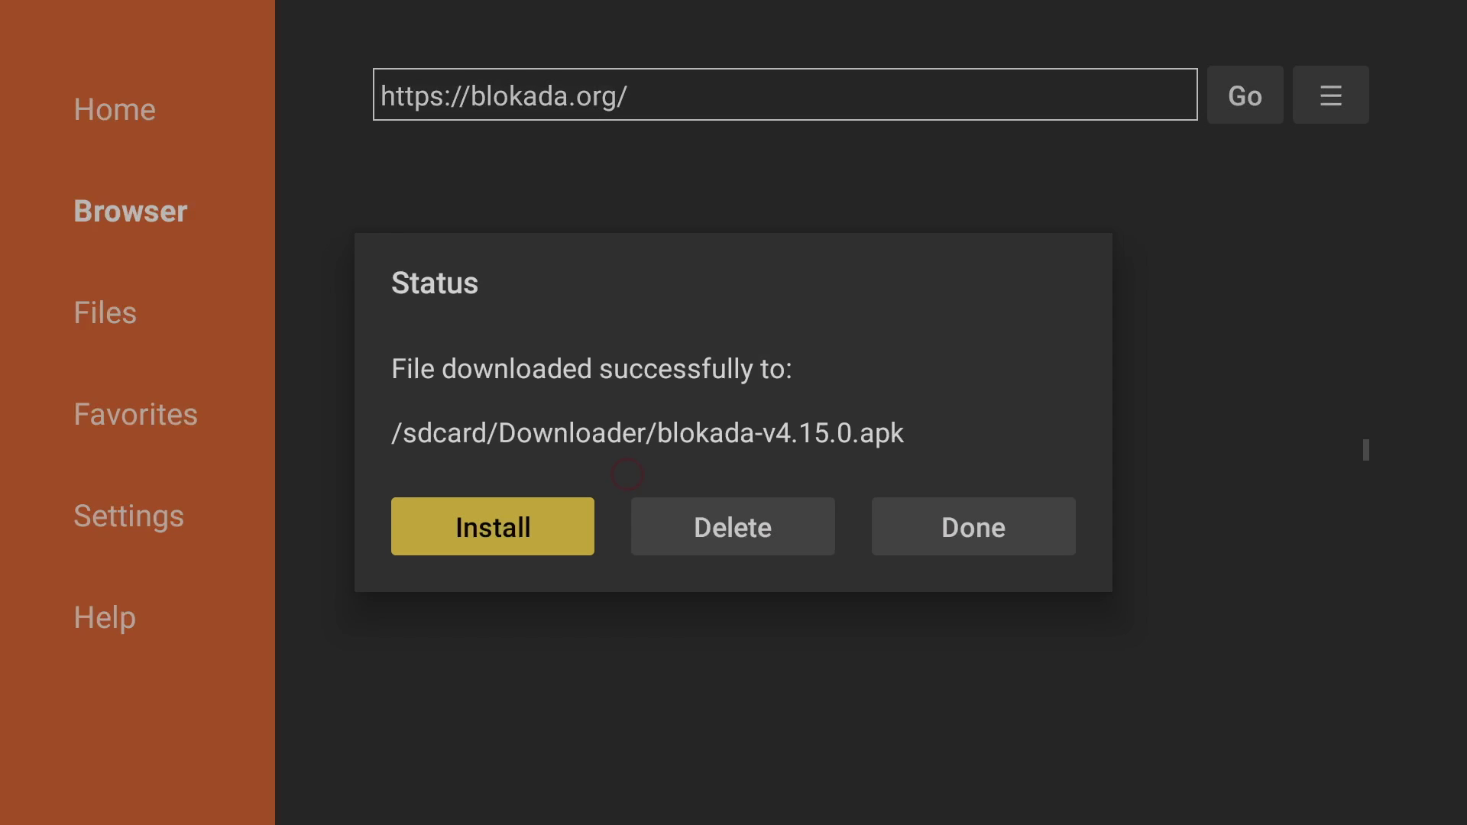
- Delete the downloaded blokada-v4.15.0.apk file from Downloader
key(Right)
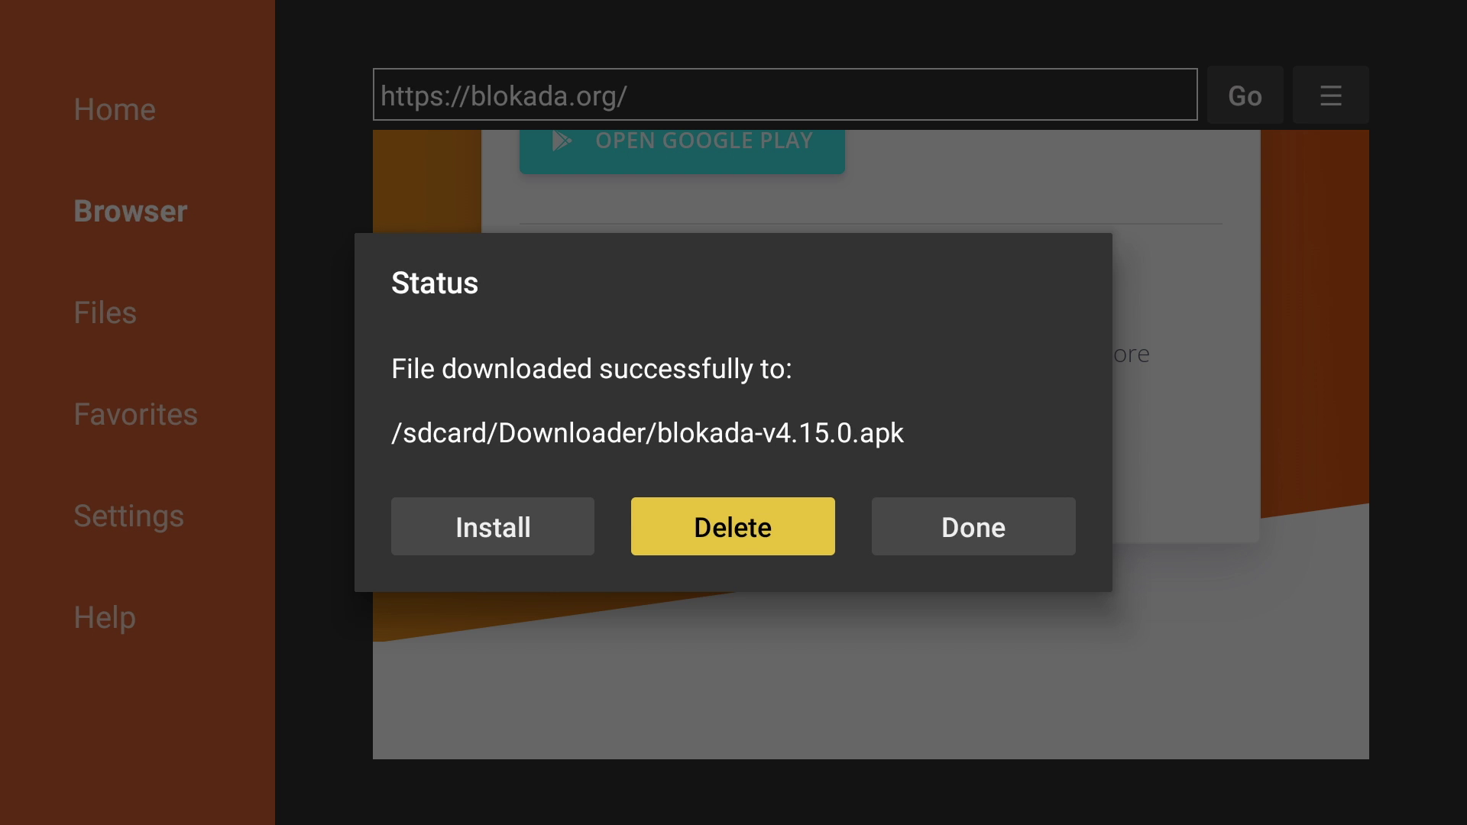
key(Return)
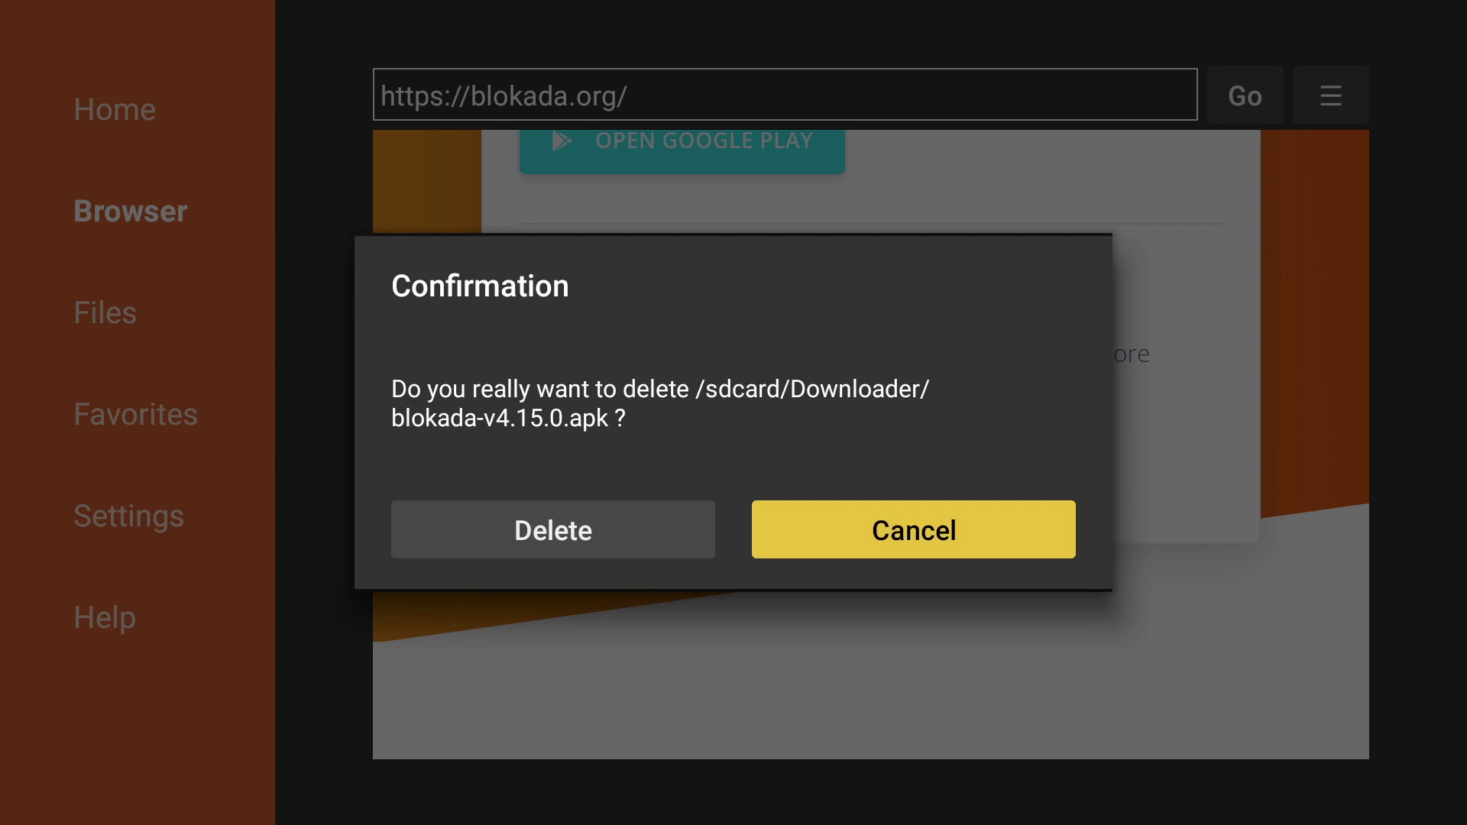
key(Left)
key(Return)
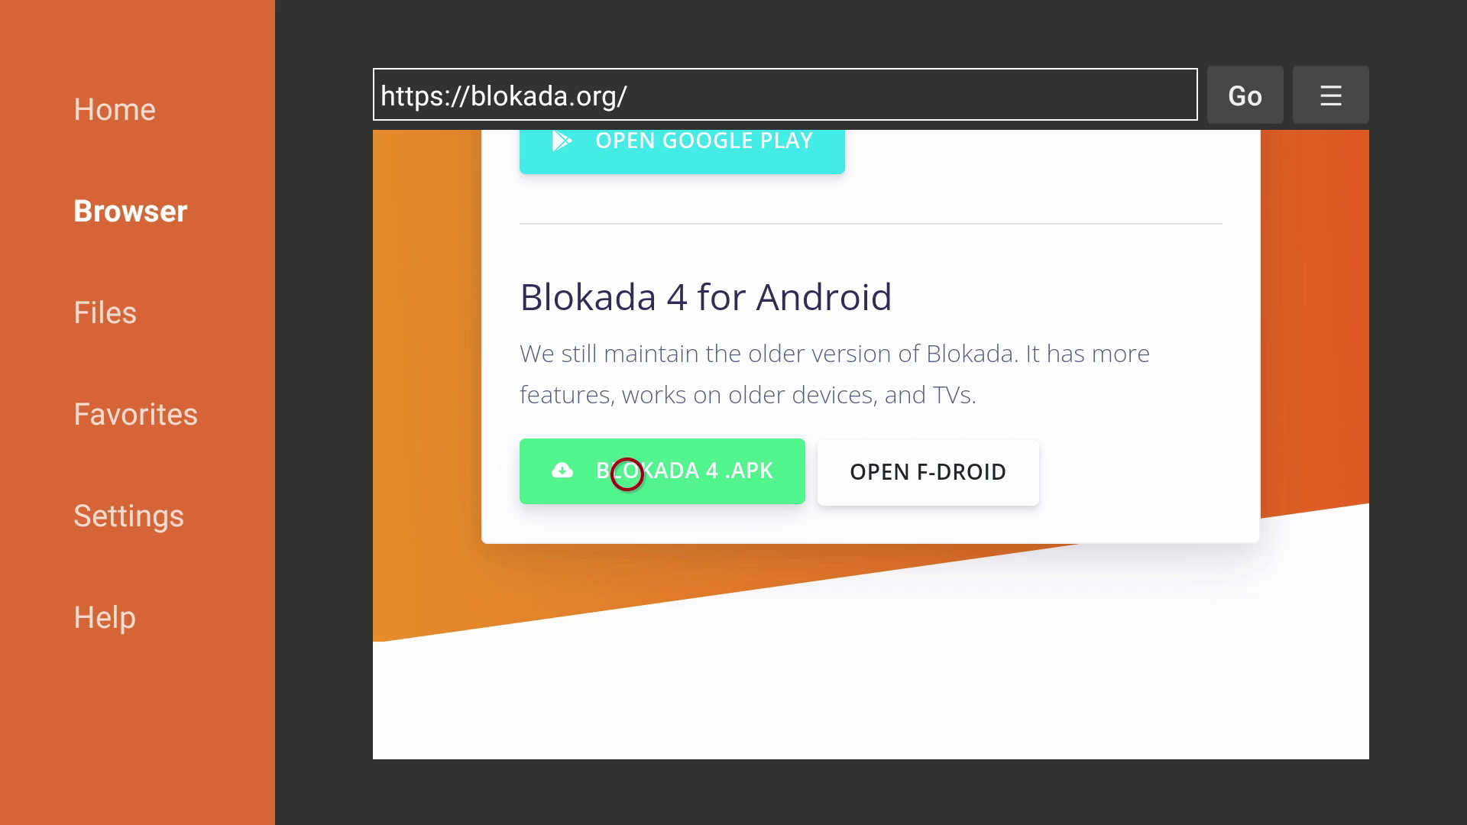
- Go to the home screen, open Your Apps & Channels, and highlight Blokada
key(Home)
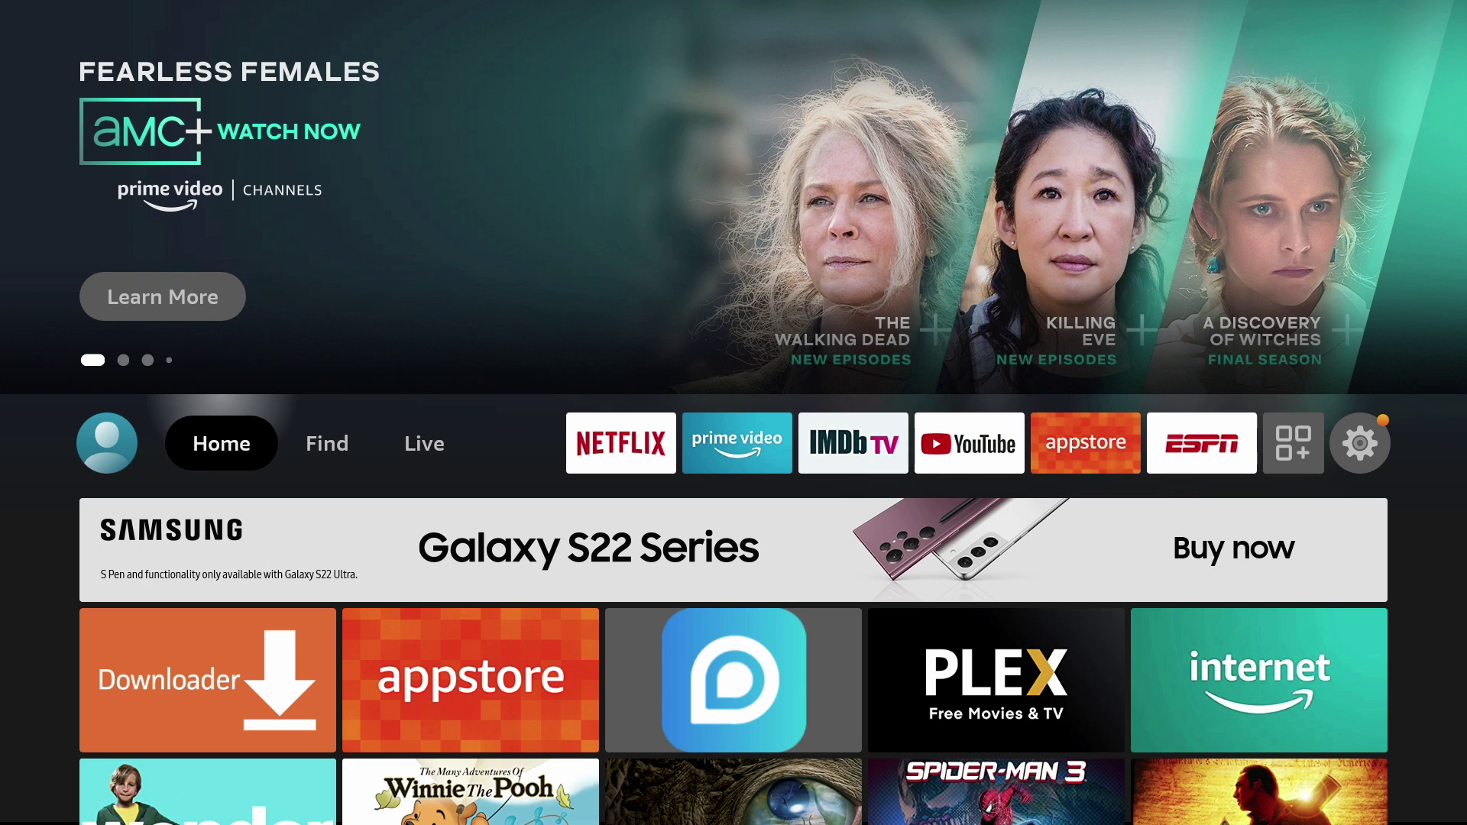
key(Right)
key(Right)
key(Right)
key(Right)
key(Right)
key(Right)
key(Right)
key(Right)
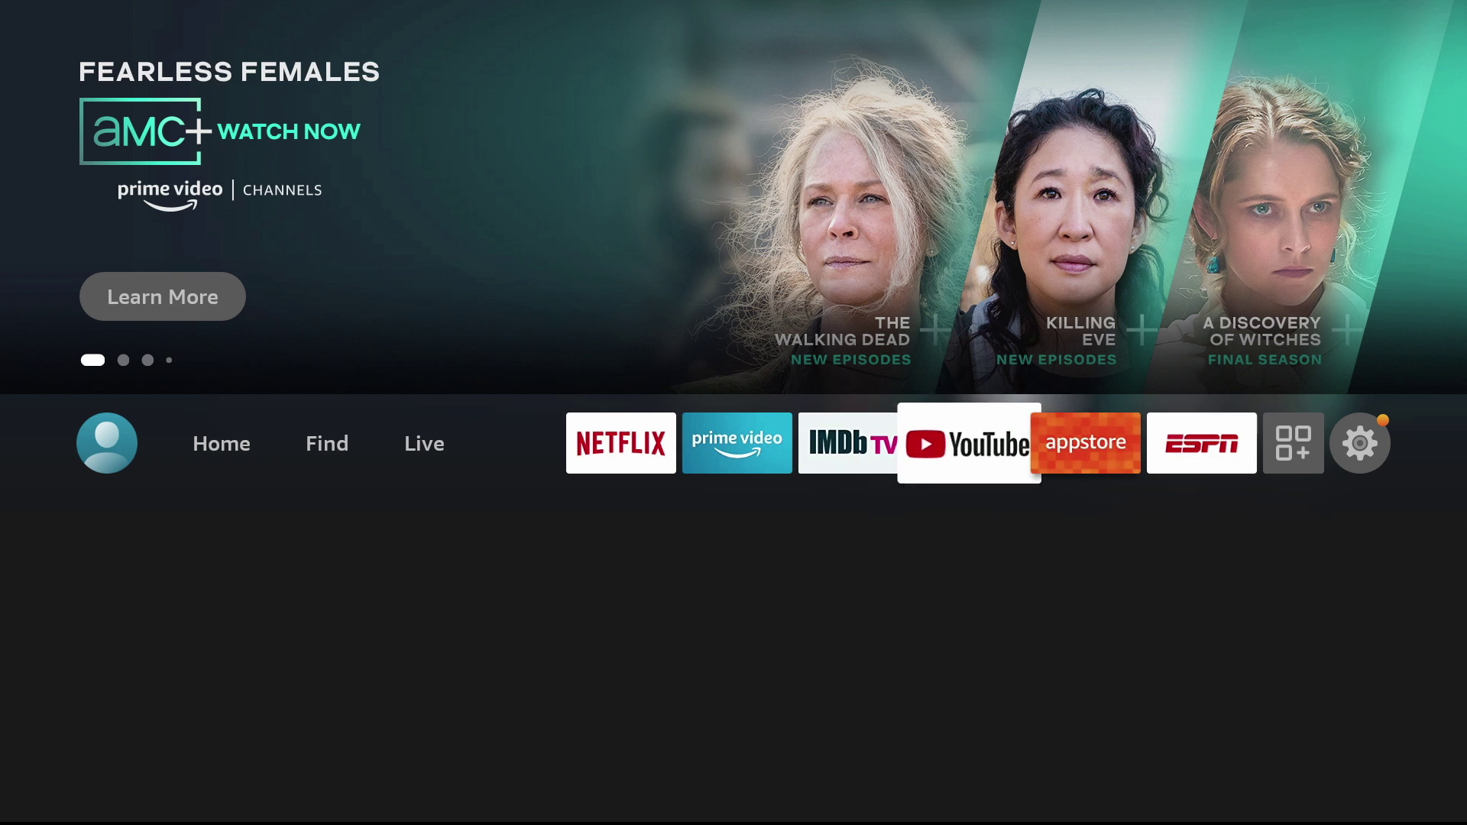
key(Right)
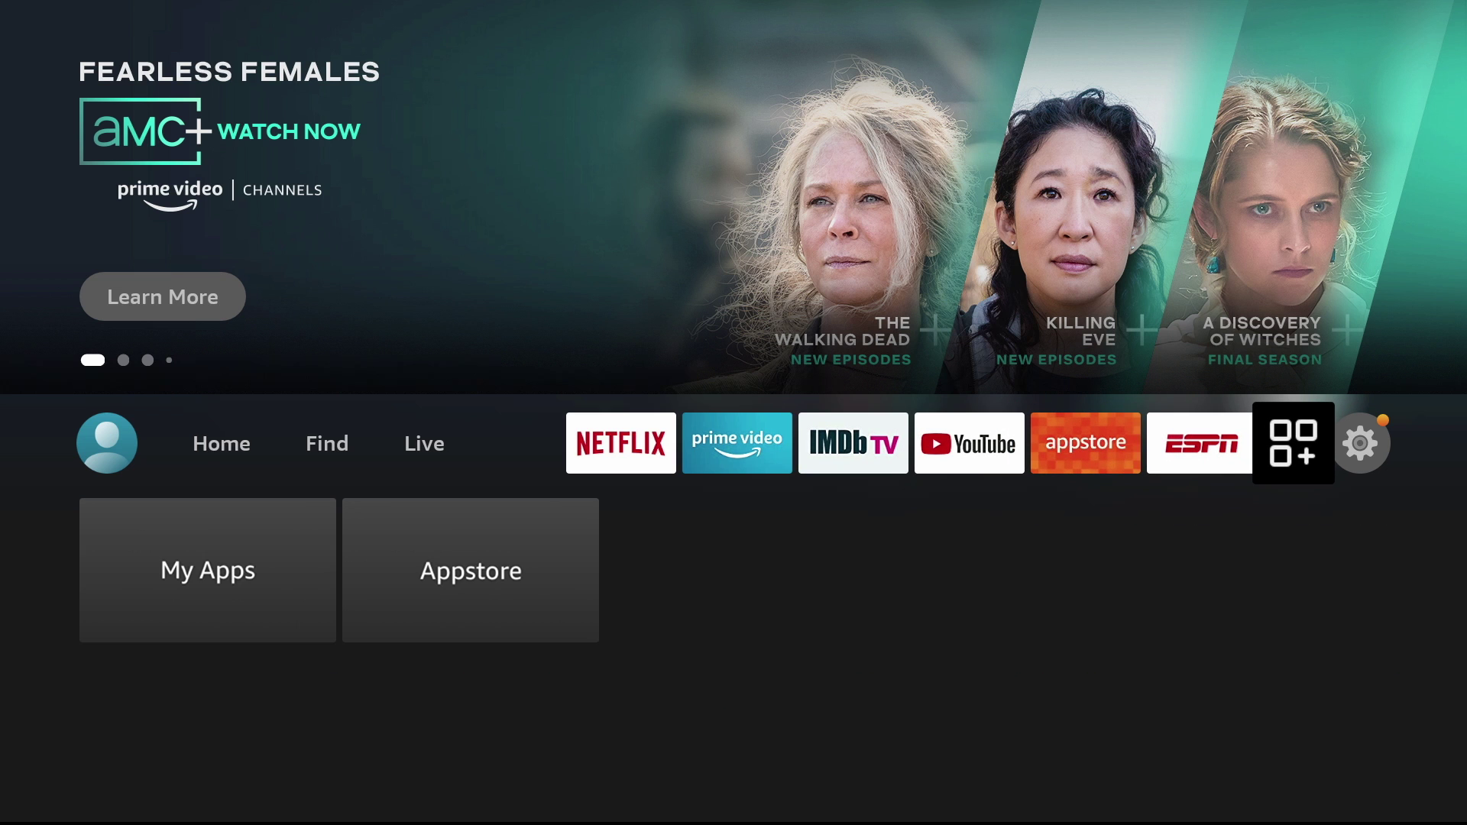
key(Return)
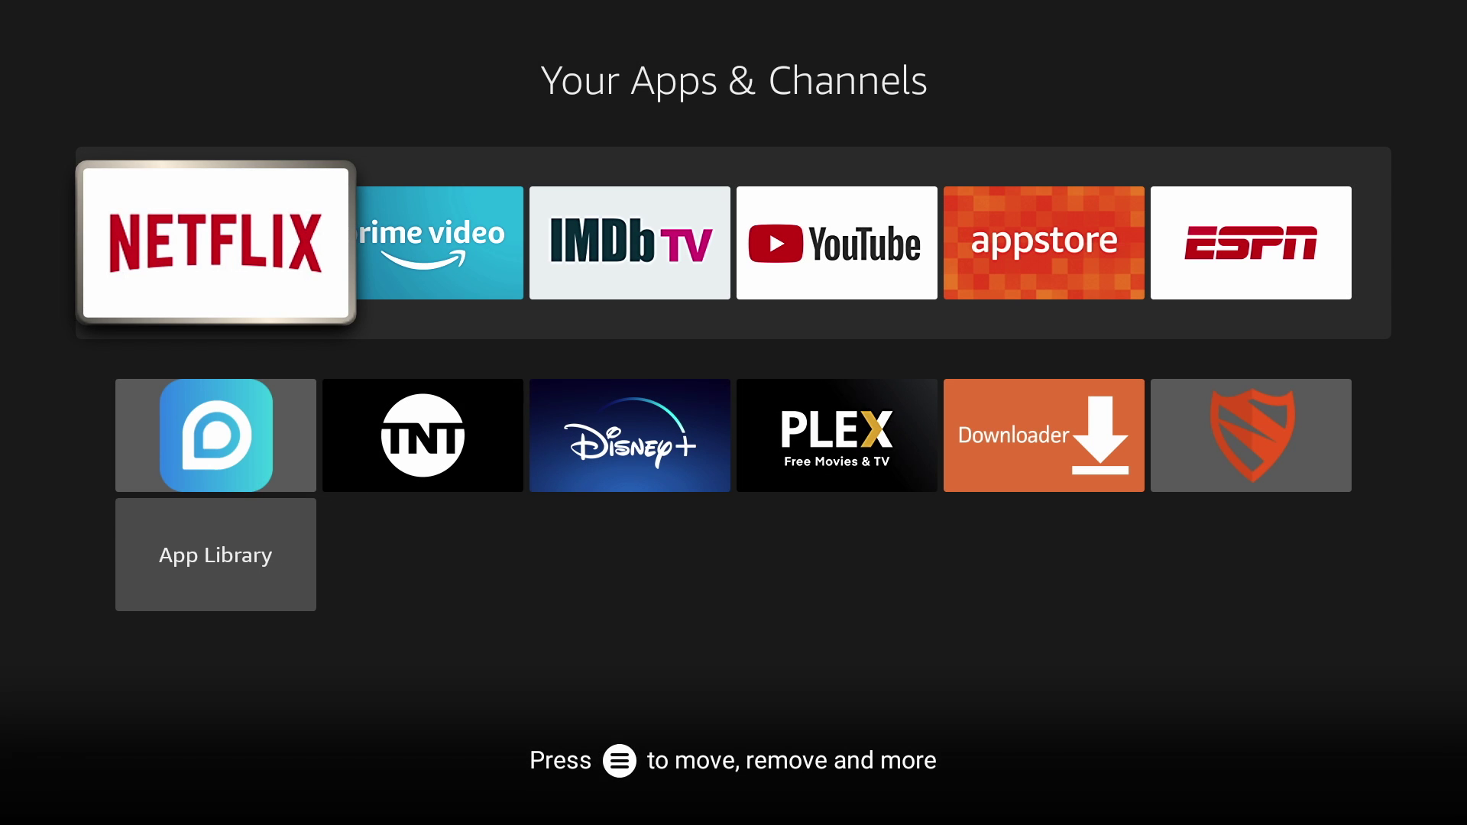
key(Down)
key(Right)
key(Right)
key(Right)
key(Right)
key(Right)
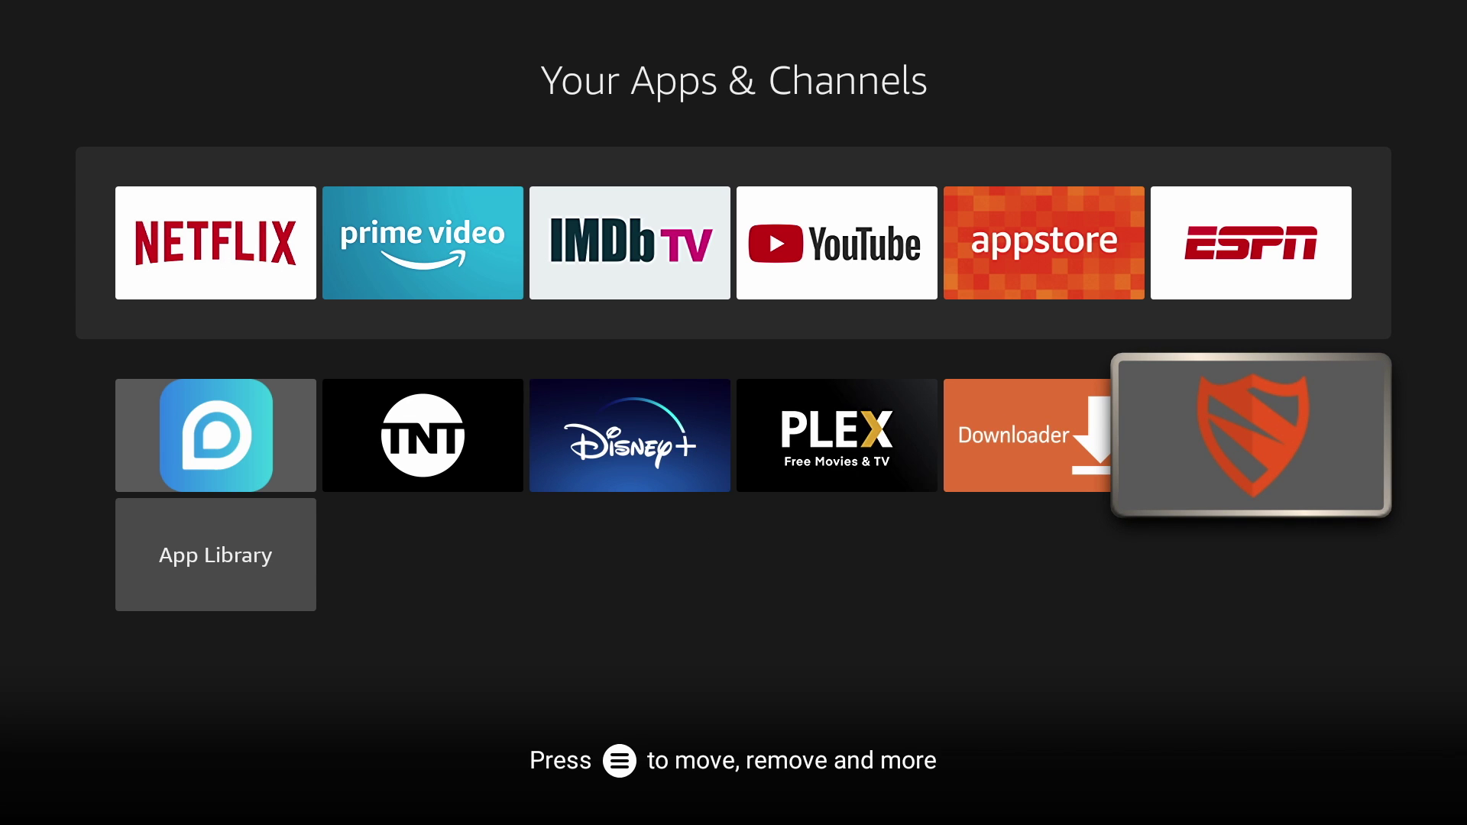
- Look through the Downloader app's options without changes, then return to the Blokada tile
key(Left)
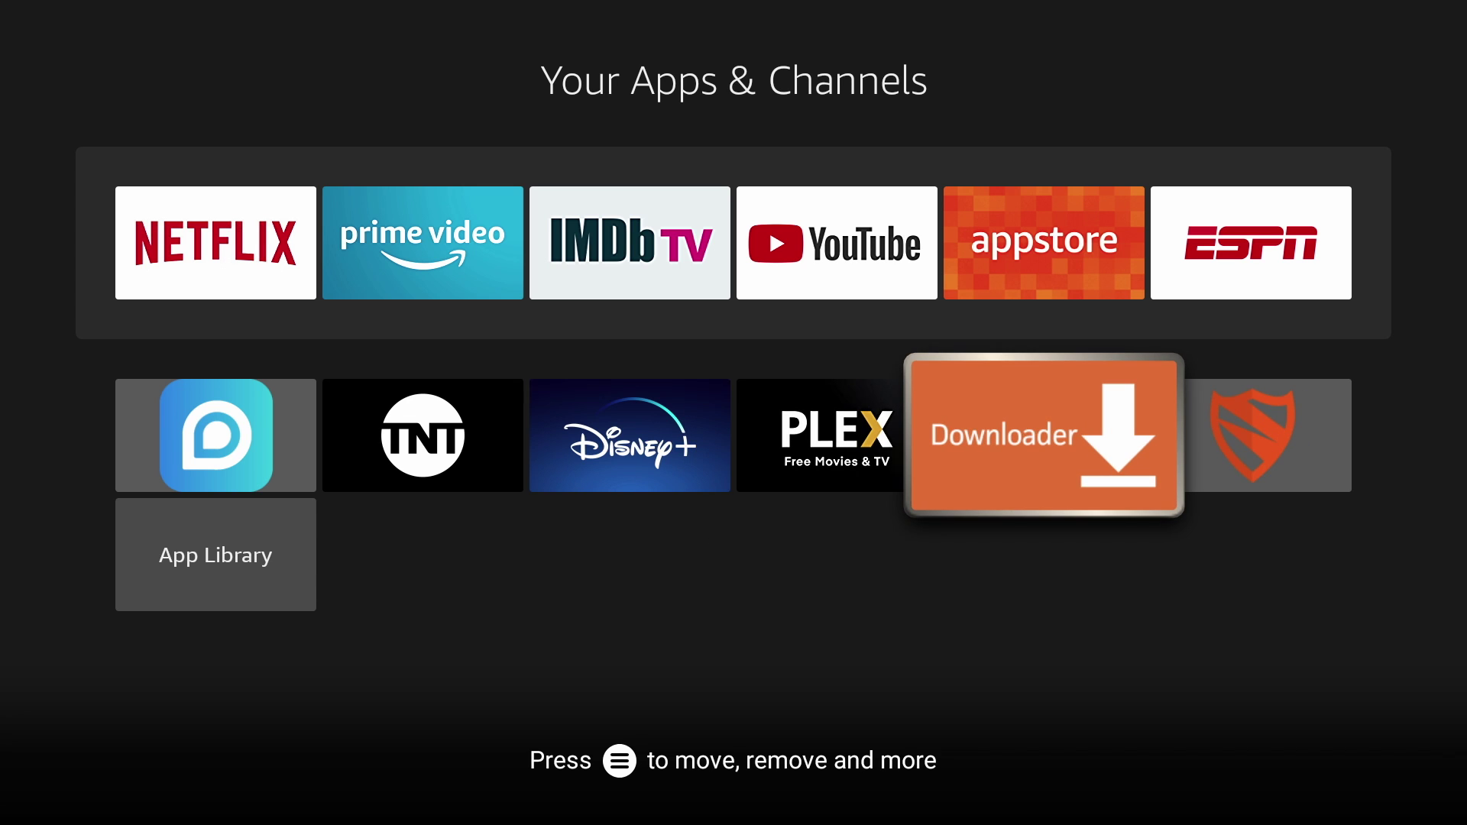
key(Menu)
key(Down)
key(Down)
key(Down)
key(Down)
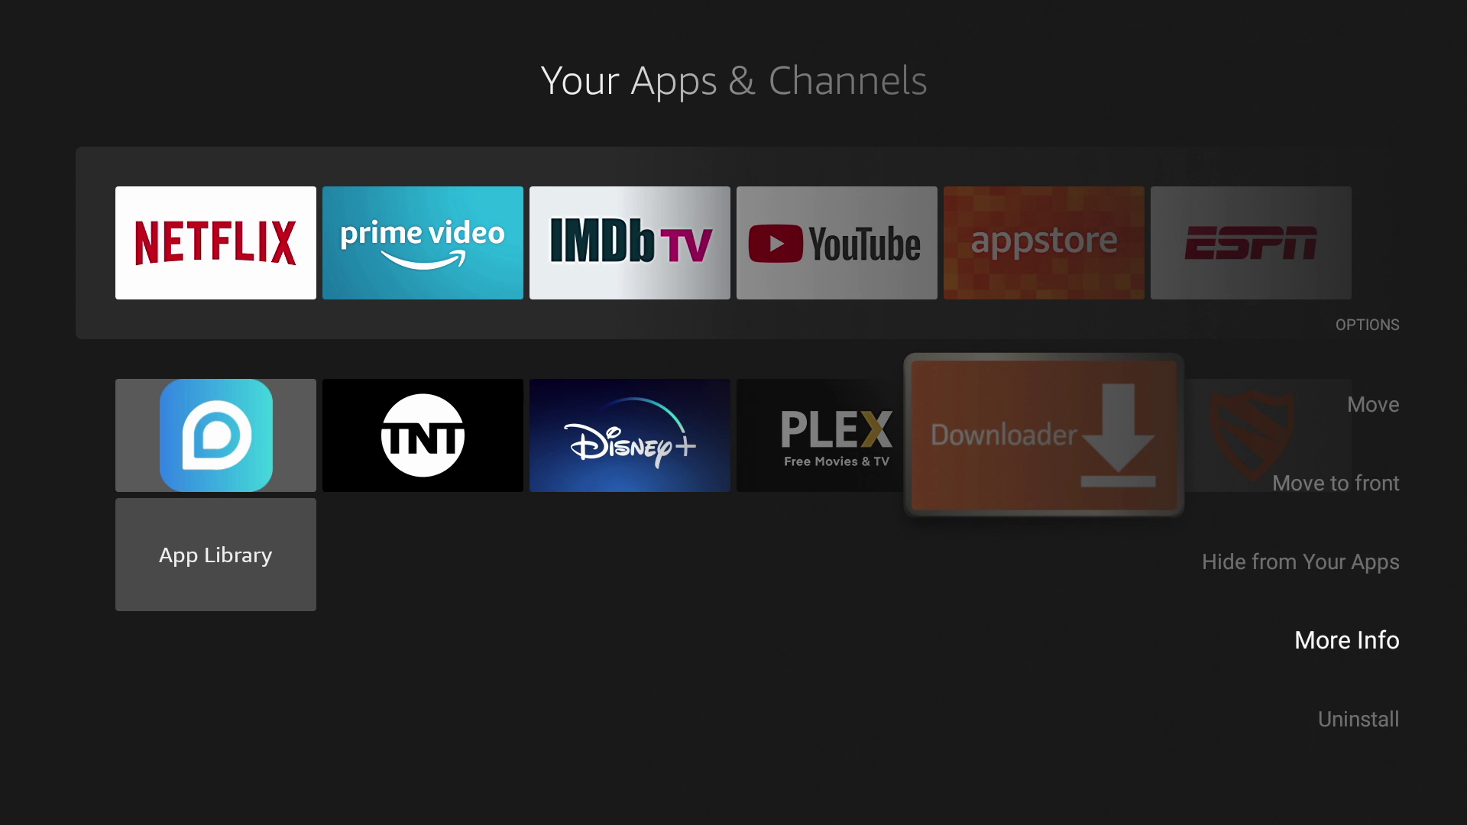
key(Escape)
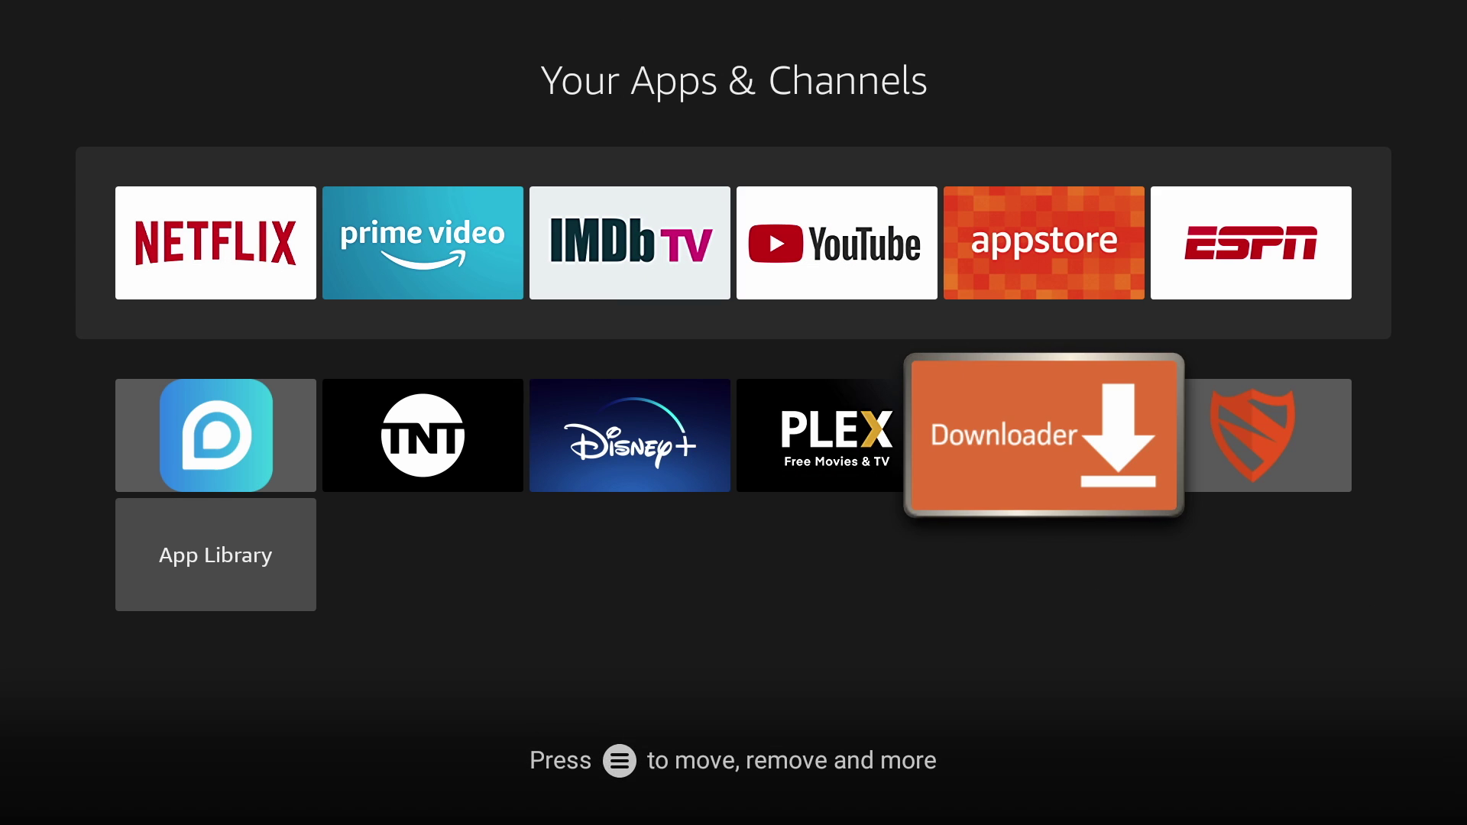
key(Right)
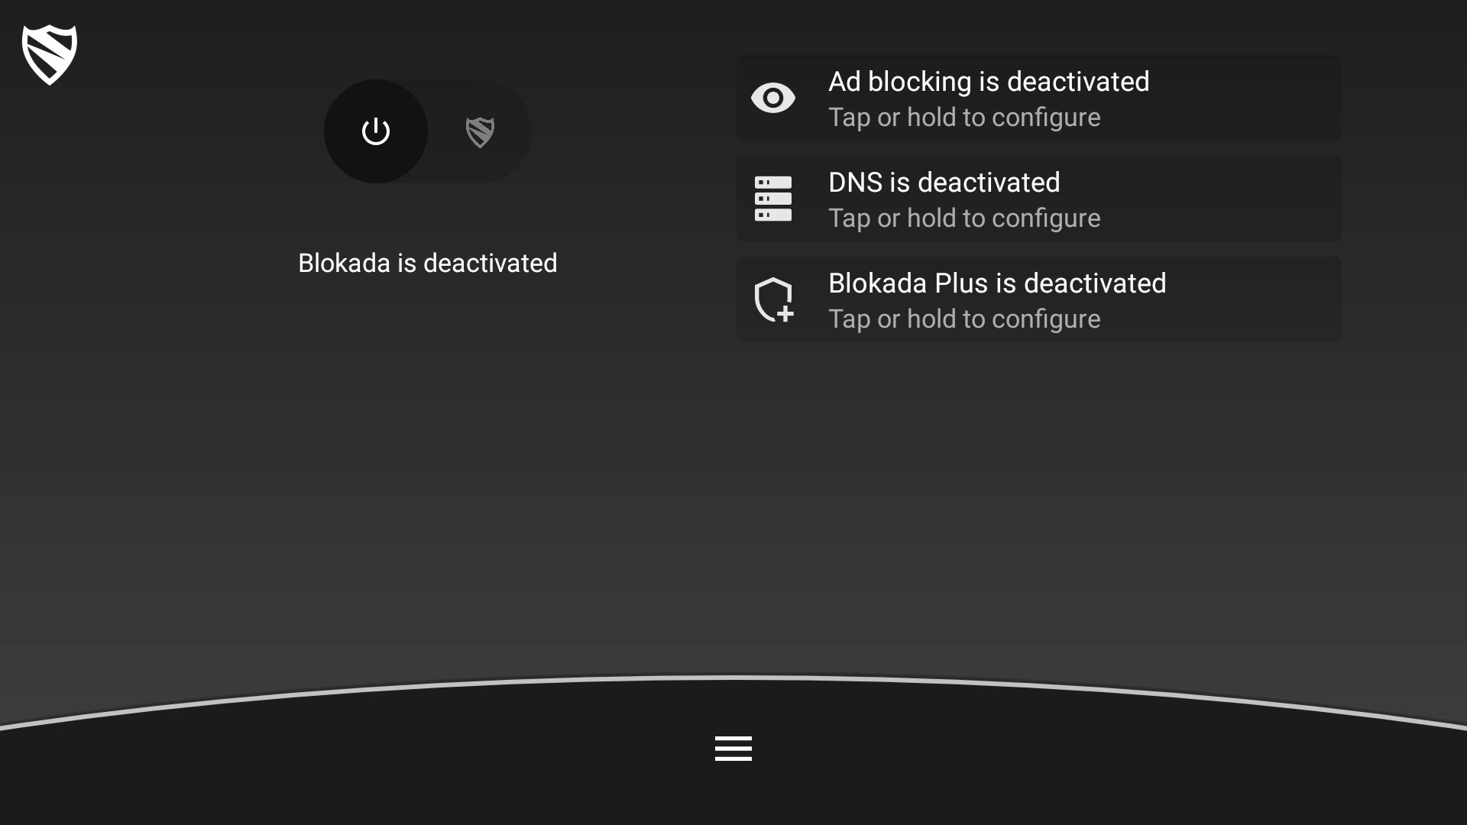
- Switch Blokada on, accept its VPN connection request, and return to the home screen
key(Left)
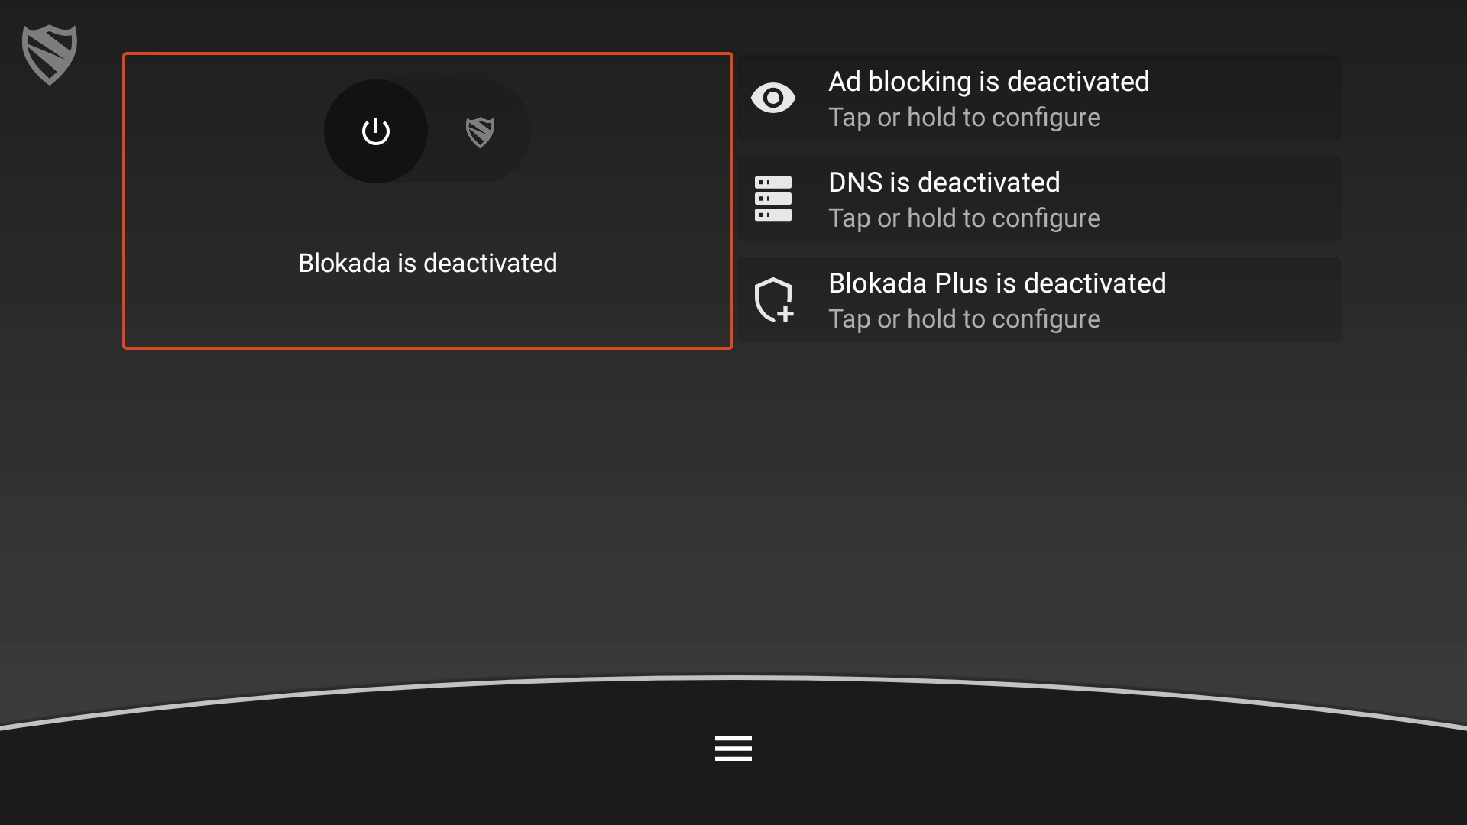
key(Return)
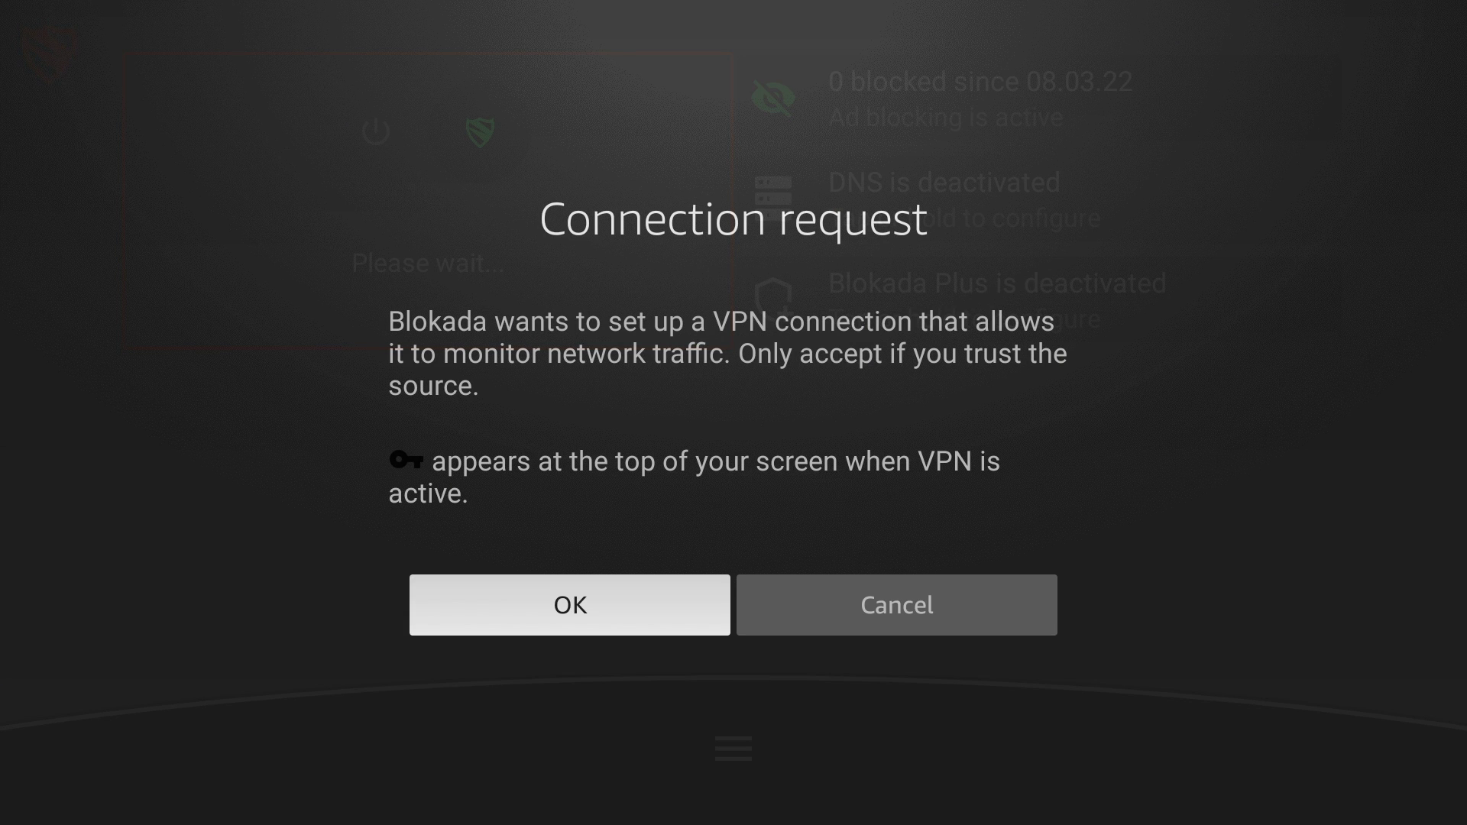
key(Return)
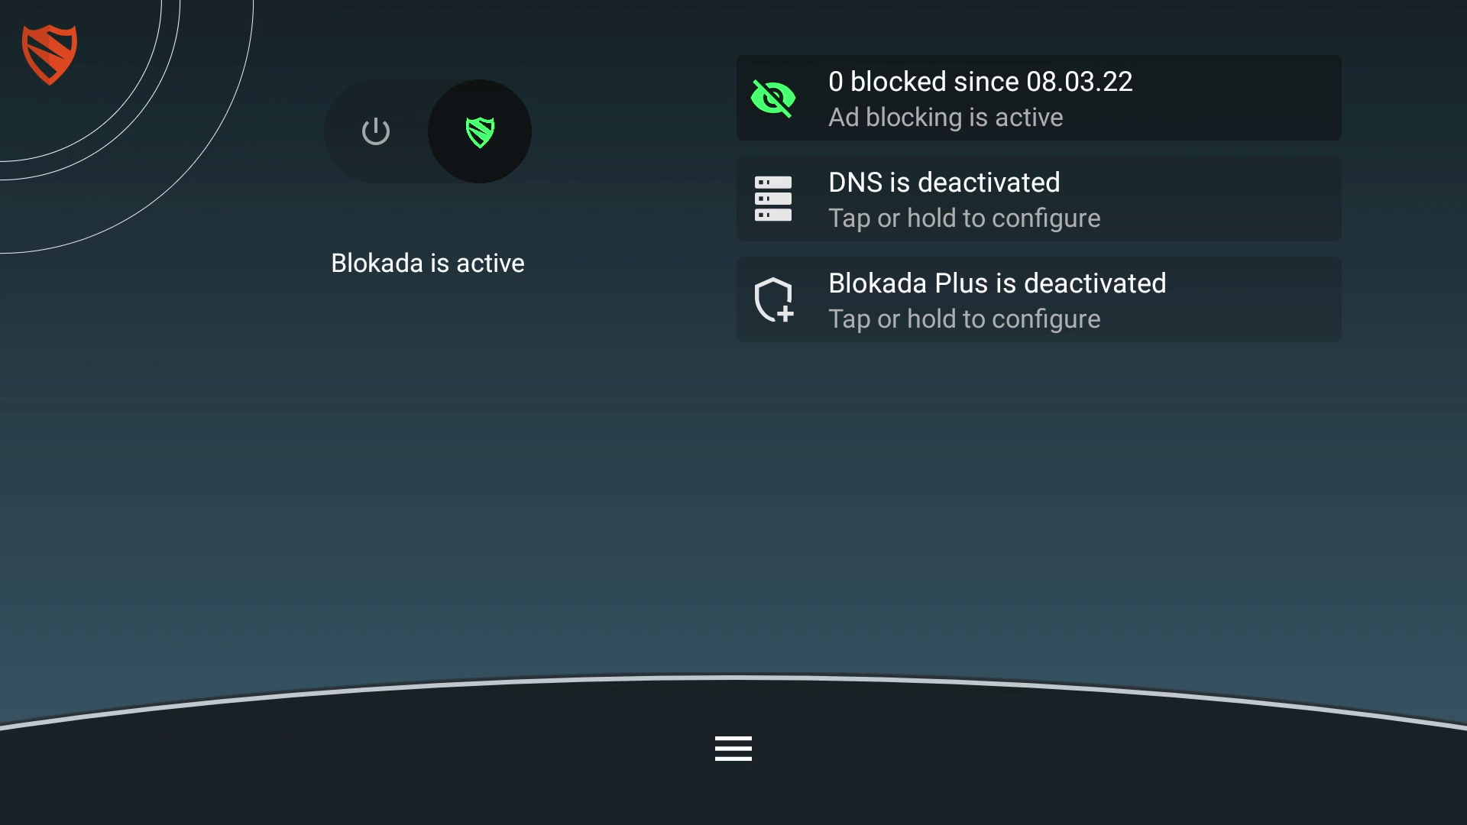
key(Escape)
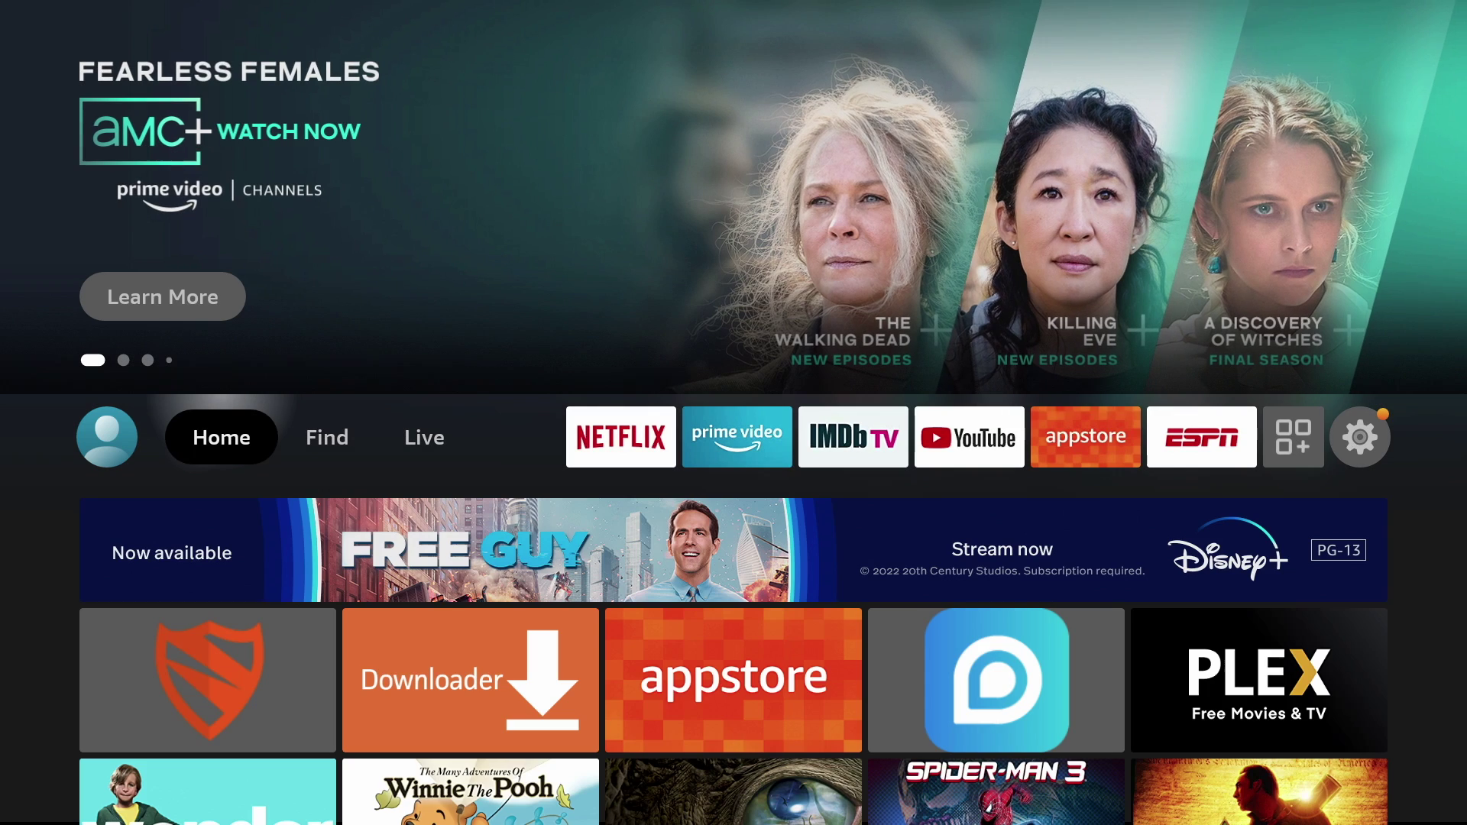